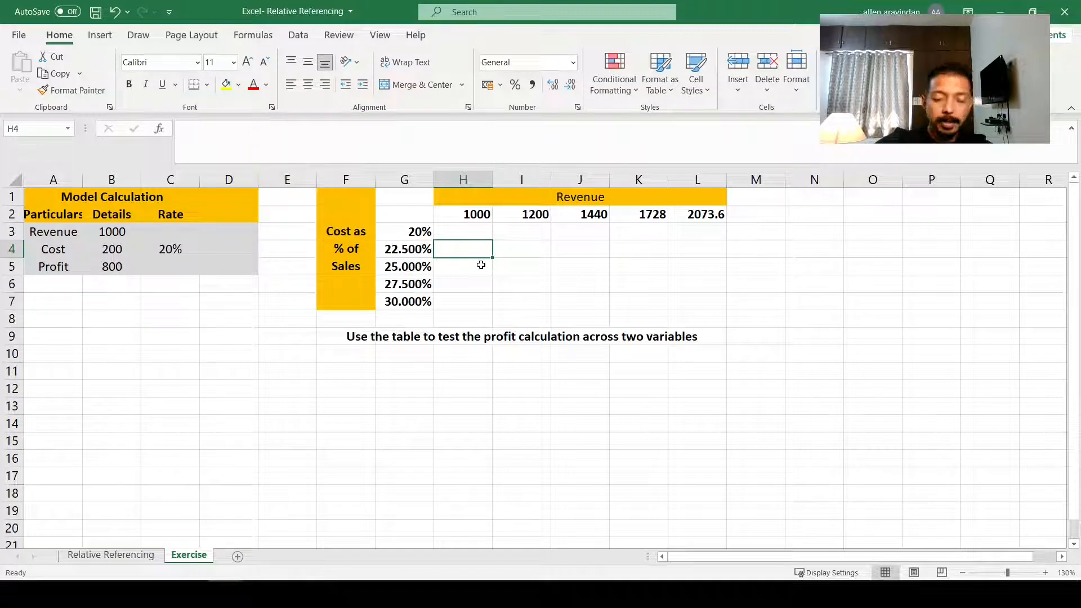
- Examine the revenue, cost and profit cells and their formulas in the Model Calculation table
left_click(1045, 572)
left_click(1045, 573)
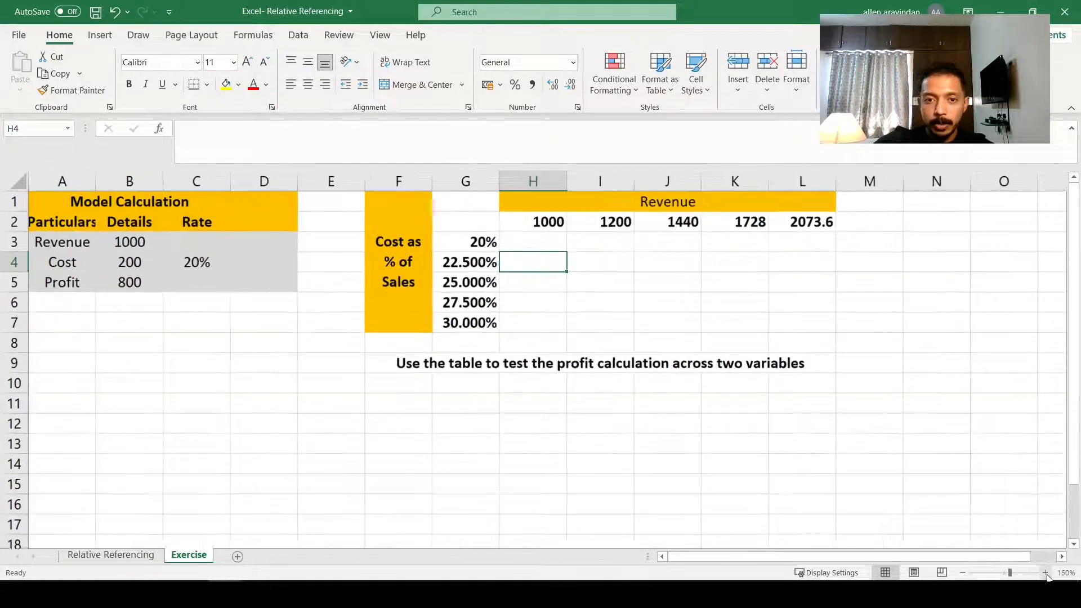
left_click(1045, 572)
left_click(561, 239)
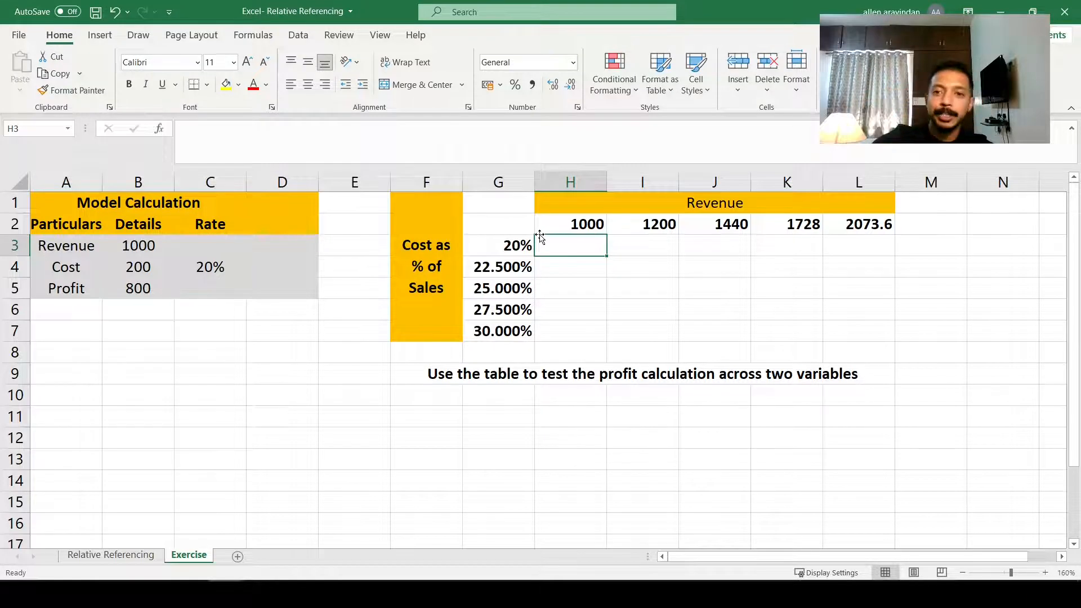
left_click(554, 226)
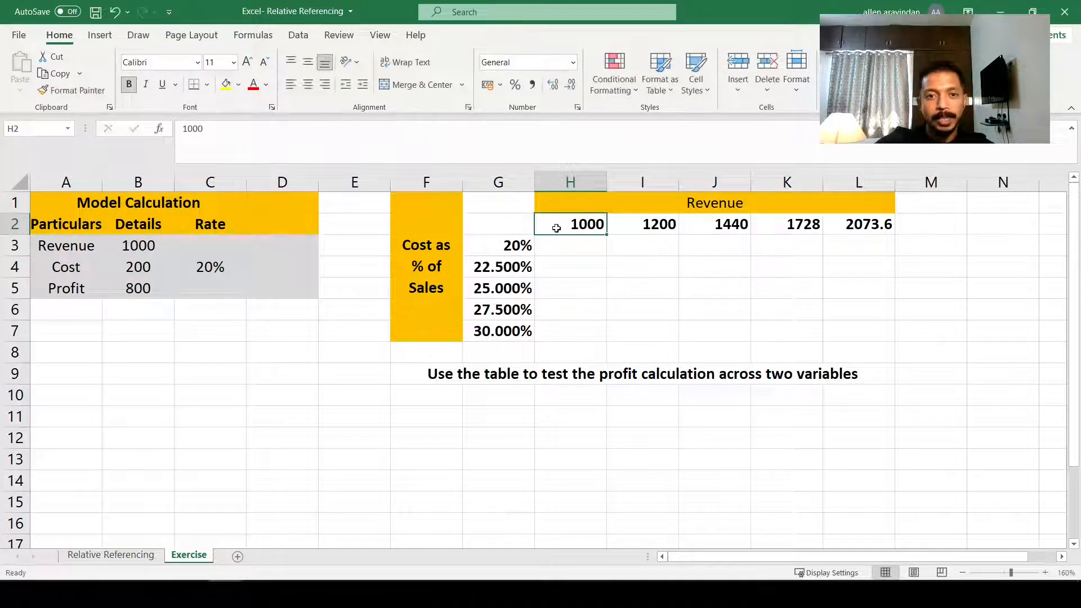
double_click(541, 224)
key("Escape")
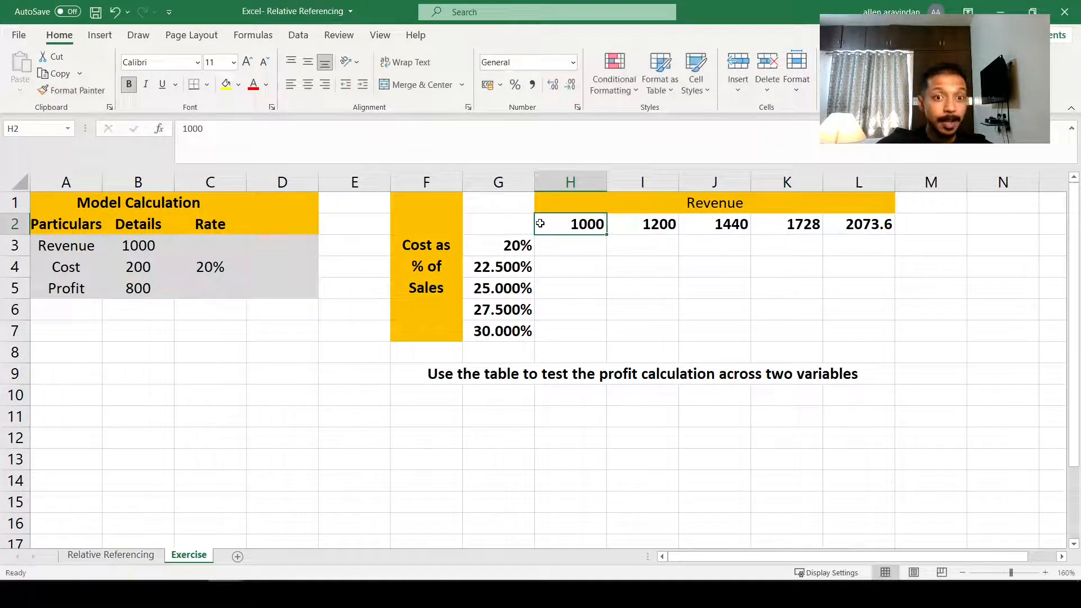
left_click(94, 218)
left_click(133, 249)
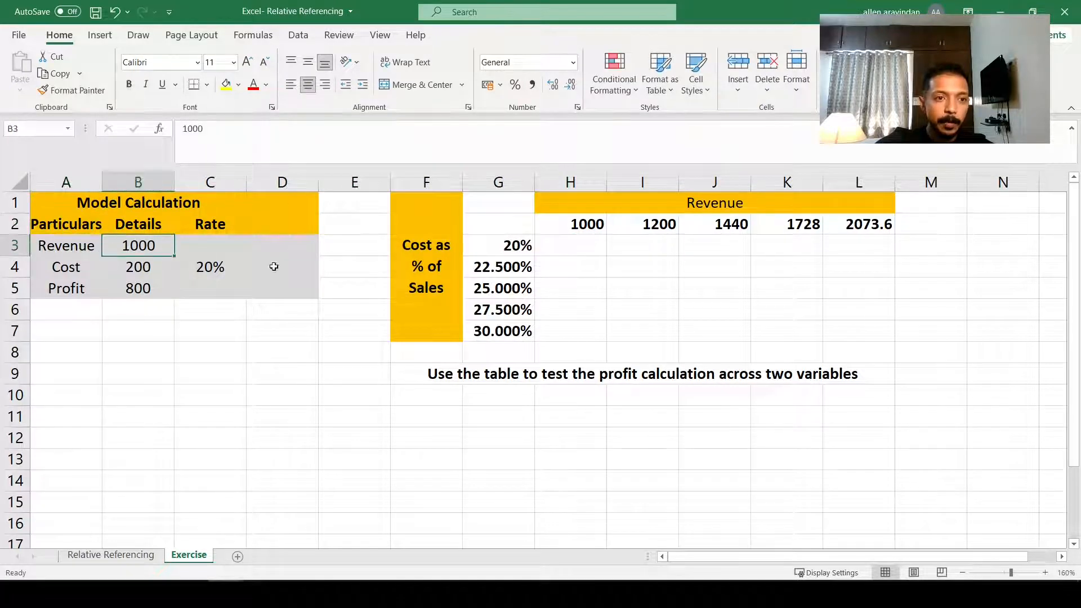
left_click(1045, 572)
left_click(1045, 572)
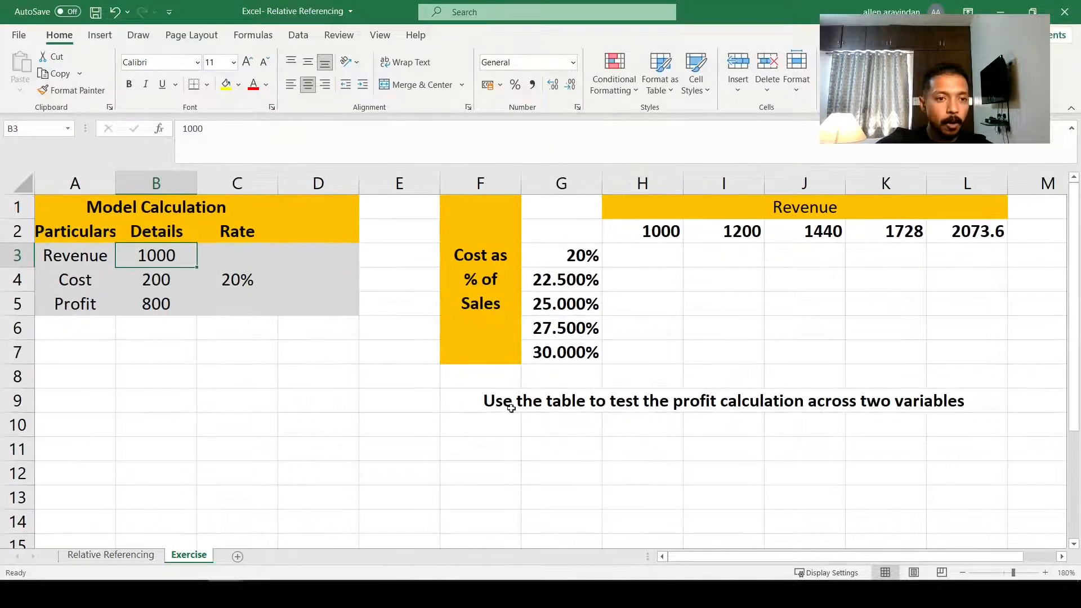
left_click(142, 276)
left_click(152, 255)
left_click(152, 290)
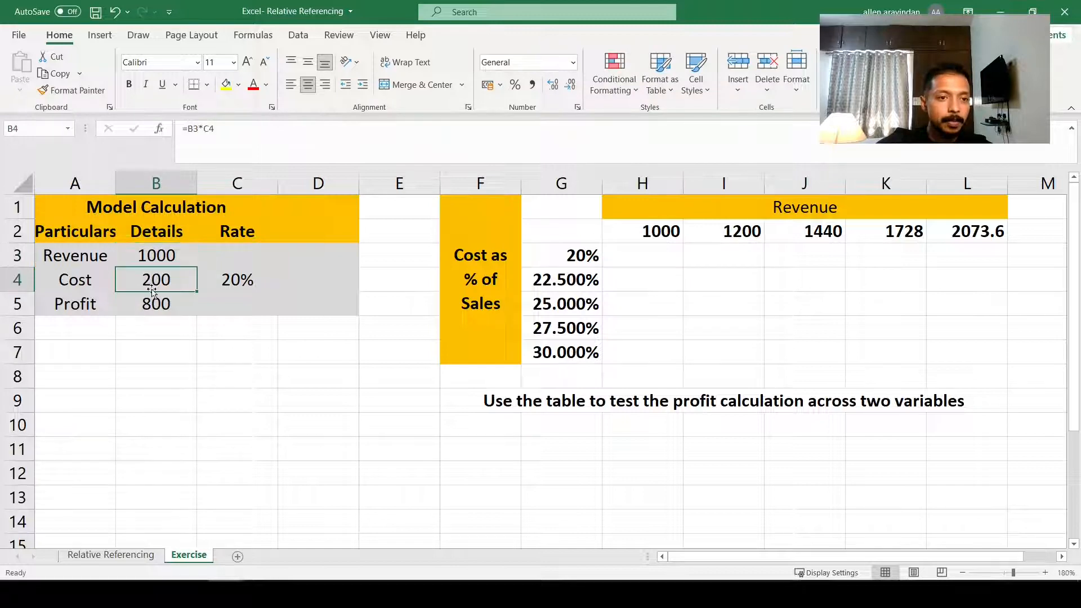
double_click(156, 286)
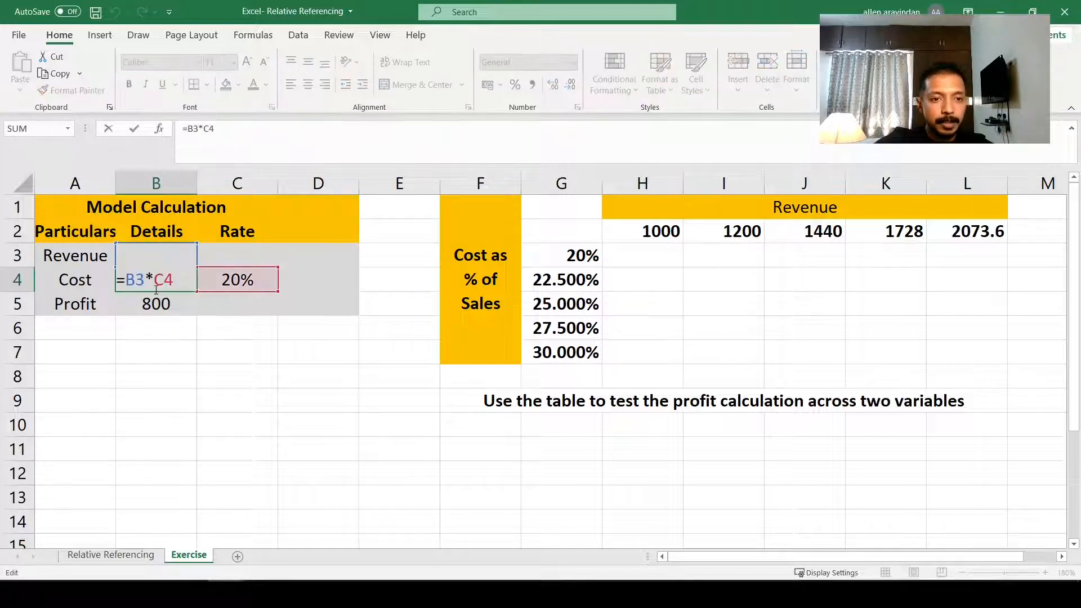
key("Escape")
double_click(163, 305)
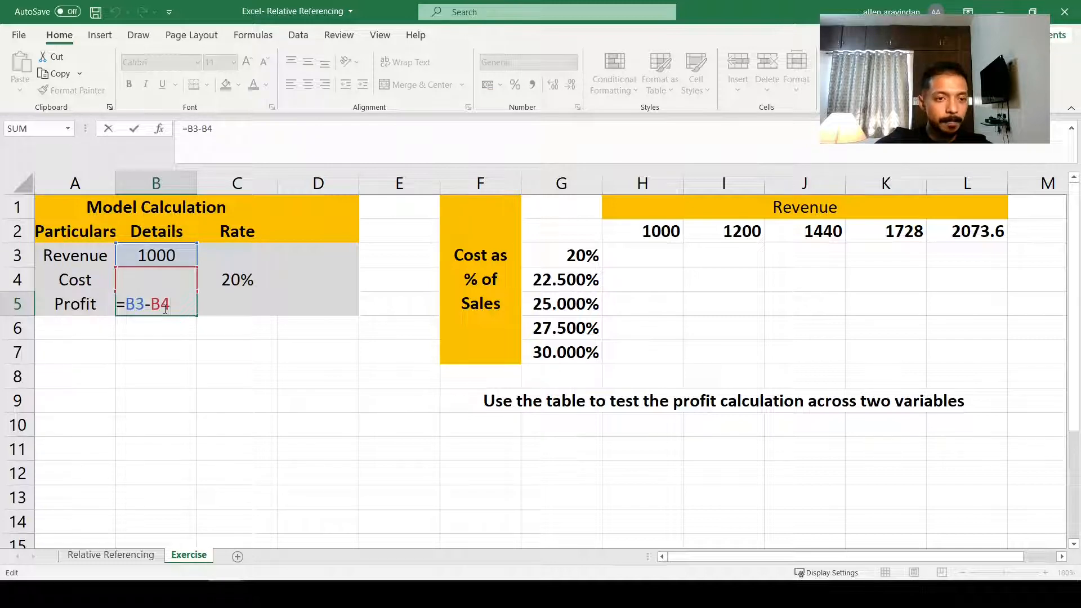
key("Escape")
- Examine the cost percentages in G3:G7 and the growth formulas behind the revenue series in H2:L2
left_click_drag(568, 257, 568, 352)
left_click(660, 231)
left_click_drag(660, 231, 980, 232)
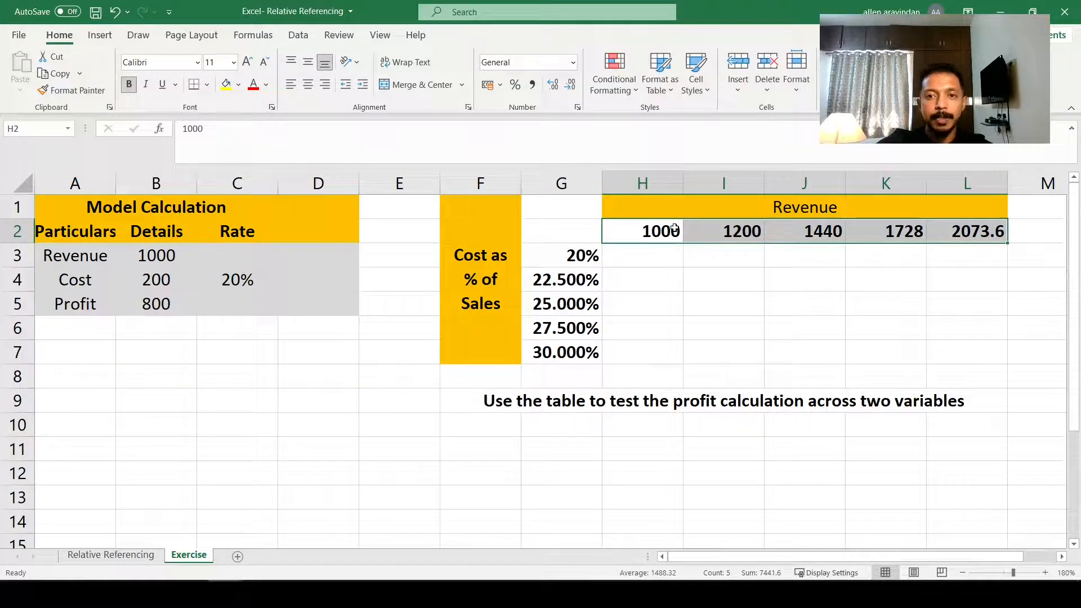
left_click(758, 230)
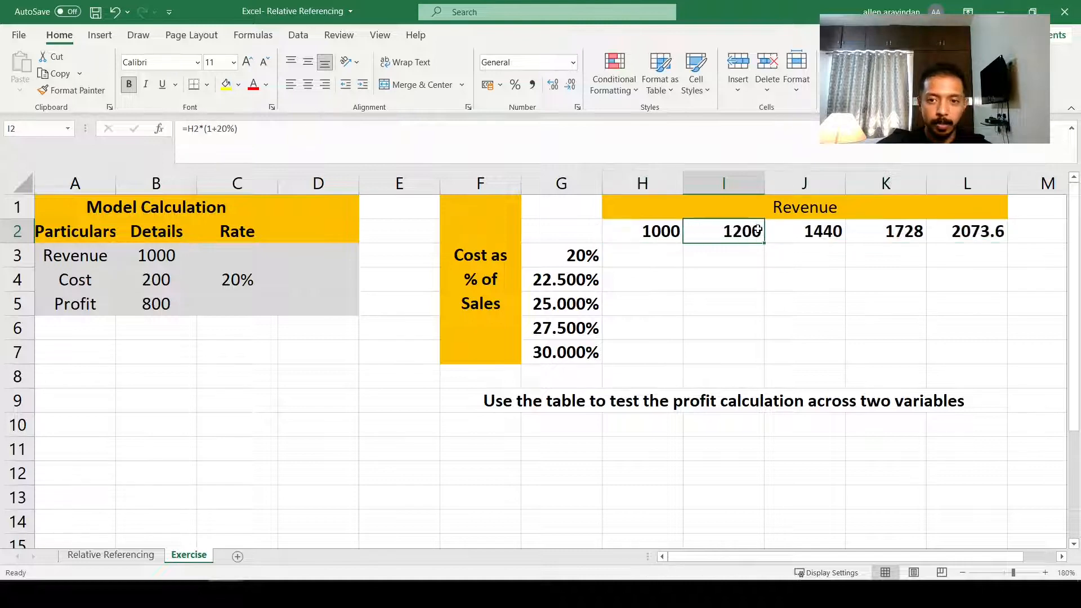
double_click(823, 233)
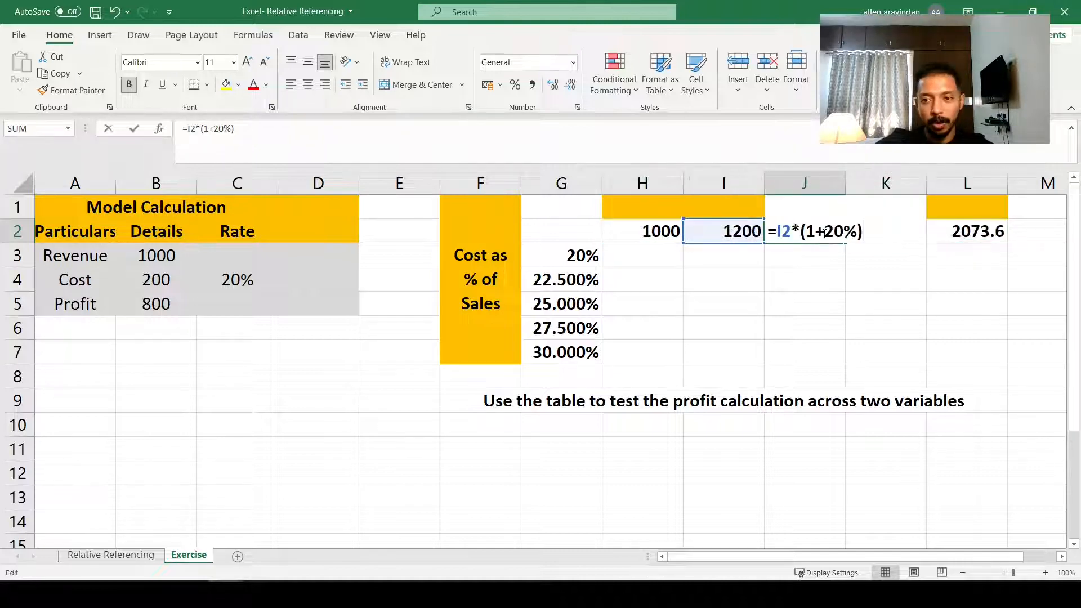
key("Escape")
- Copy the cost percentages from G3:G7 and paste them as values starting at G12
left_click_drag(569, 254, 564, 352)
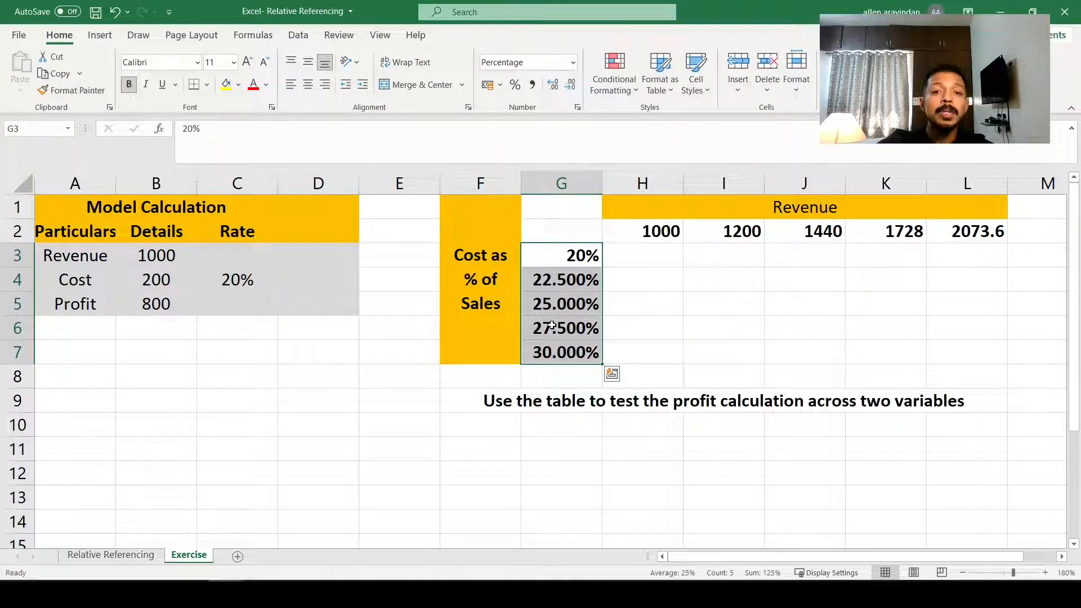
key("ctrl+c")
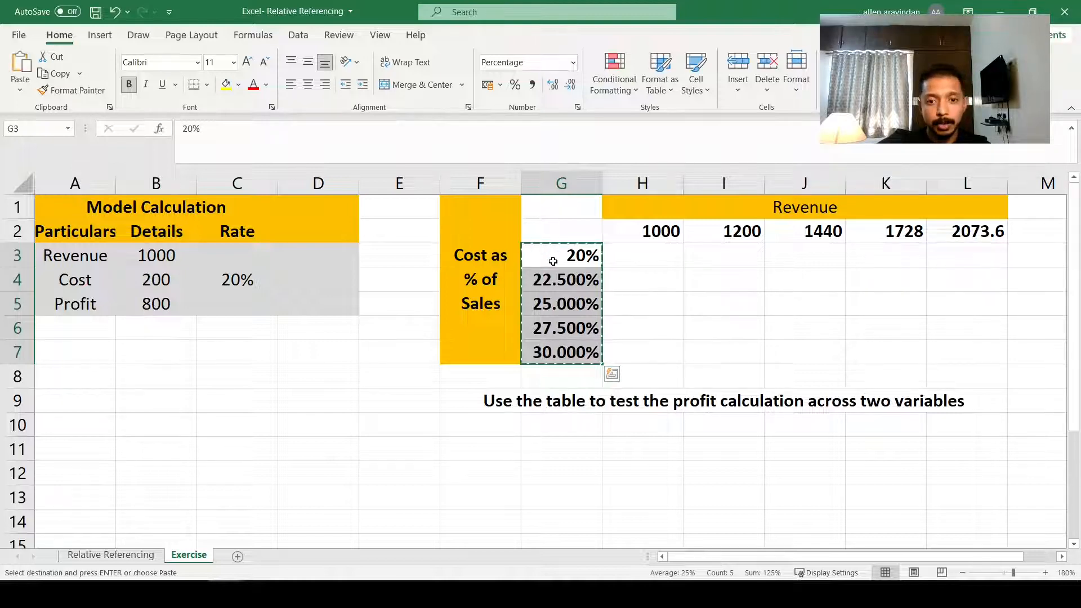
scroll(553, 270, "down", 3)
right_click(538, 250)
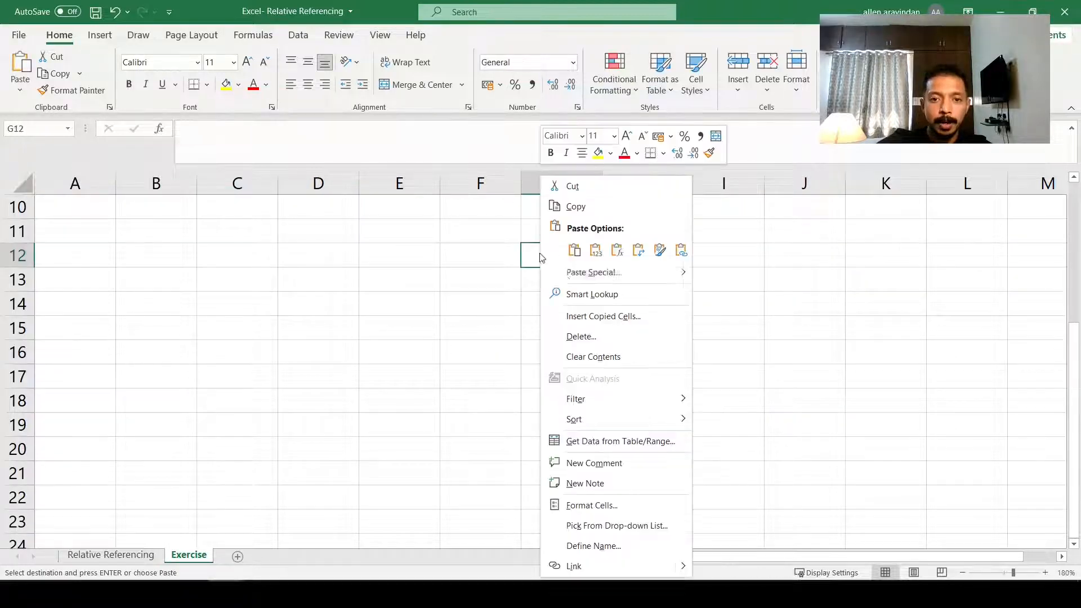
left_click(597, 249)
left_click(590, 322)
- Fill the pasted cells G12:G16 with yellow and format them as percentages
left_click_drag(563, 255, 550, 352)
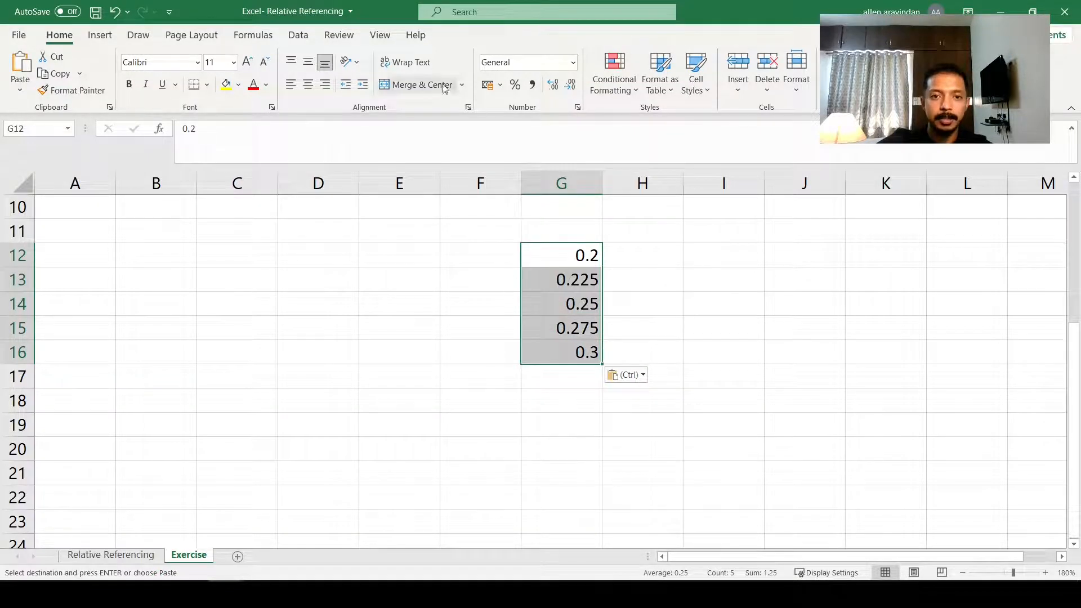
left_click(225, 85)
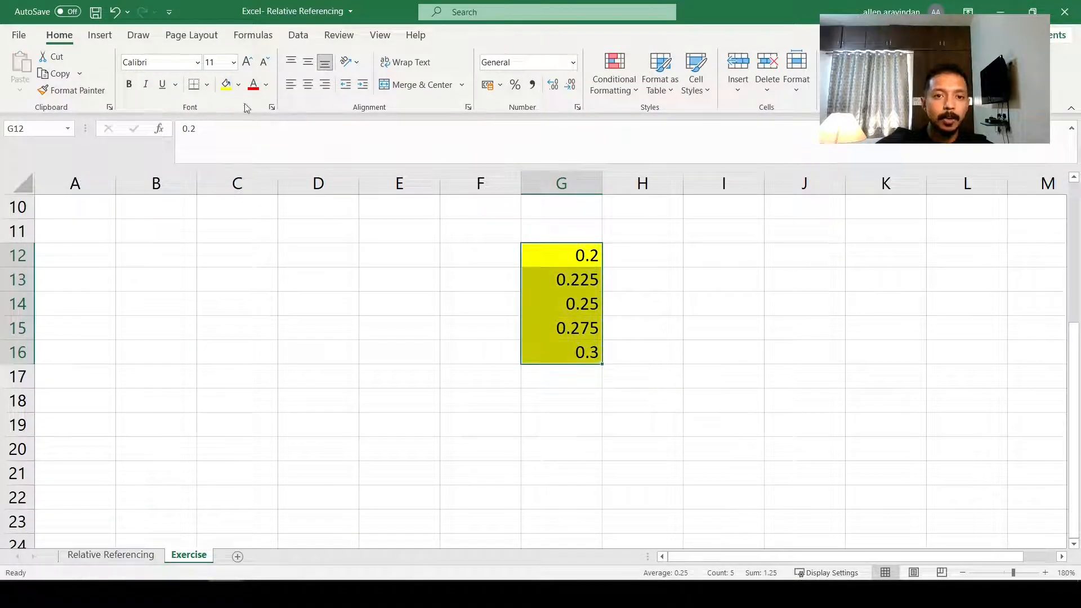
left_click(514, 84)
left_click(598, 255)
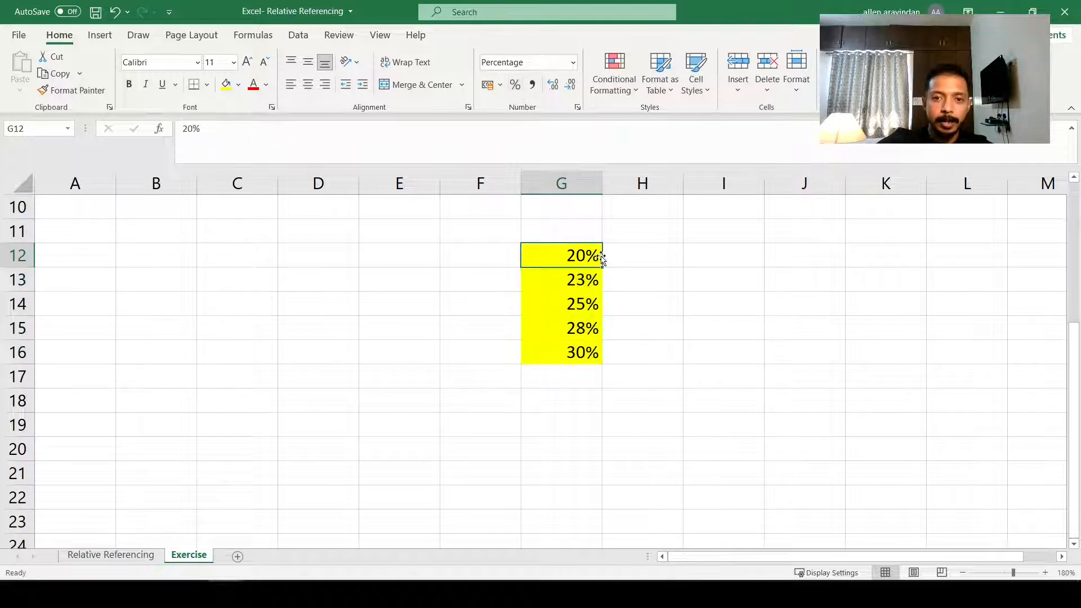
- Label the pasted percentage column by entering "Cost%" in cell F13
scroll(603, 256, "up", 1)
left_click_drag(578, 326, 579, 424)
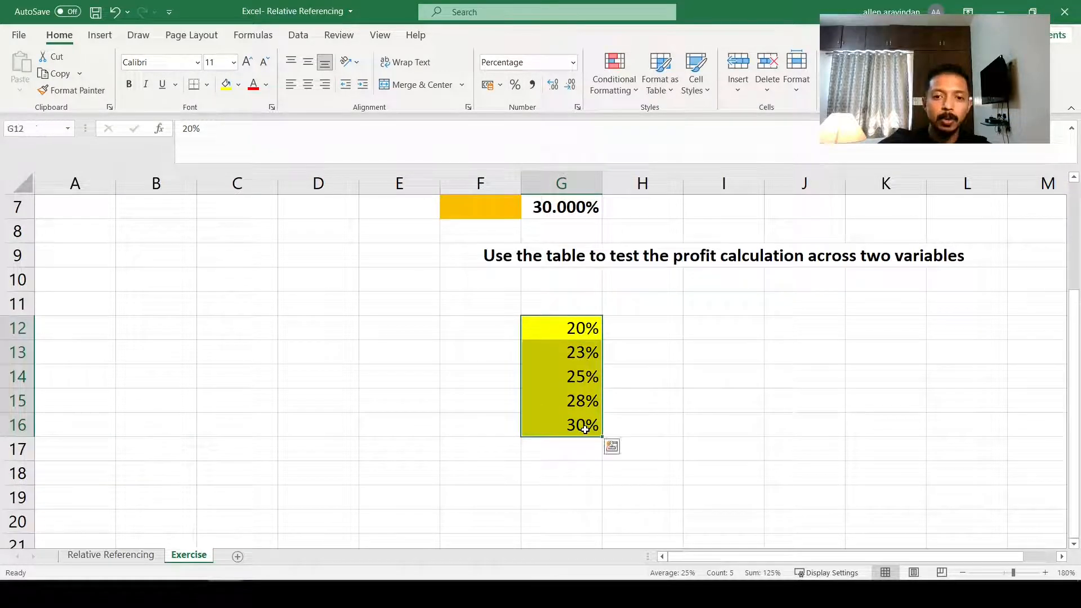
left_click(563, 300)
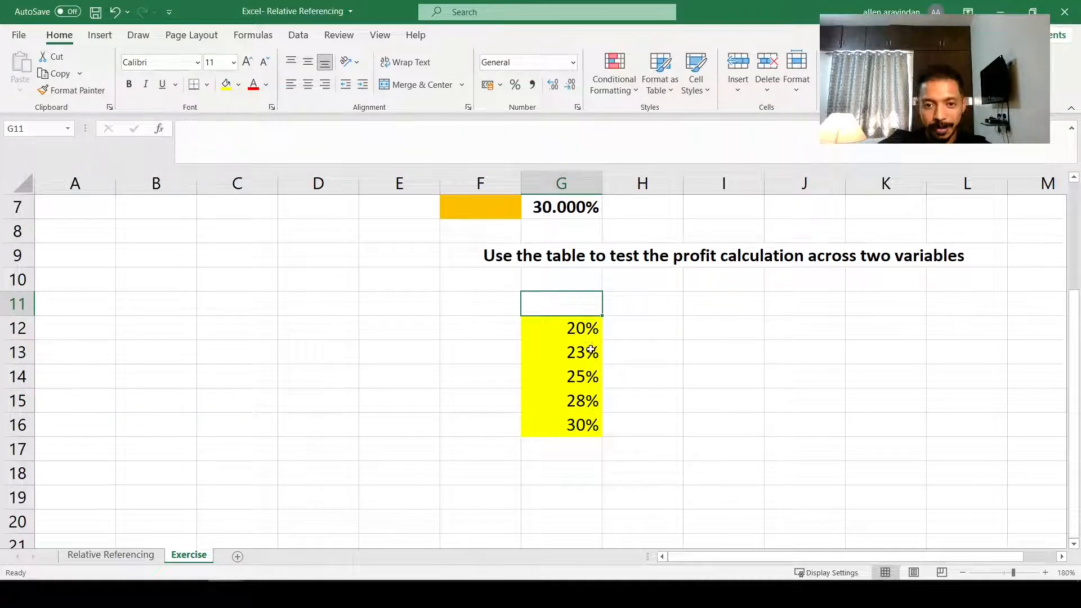
left_click_drag(576, 333, 577, 424)
left_click(492, 352)
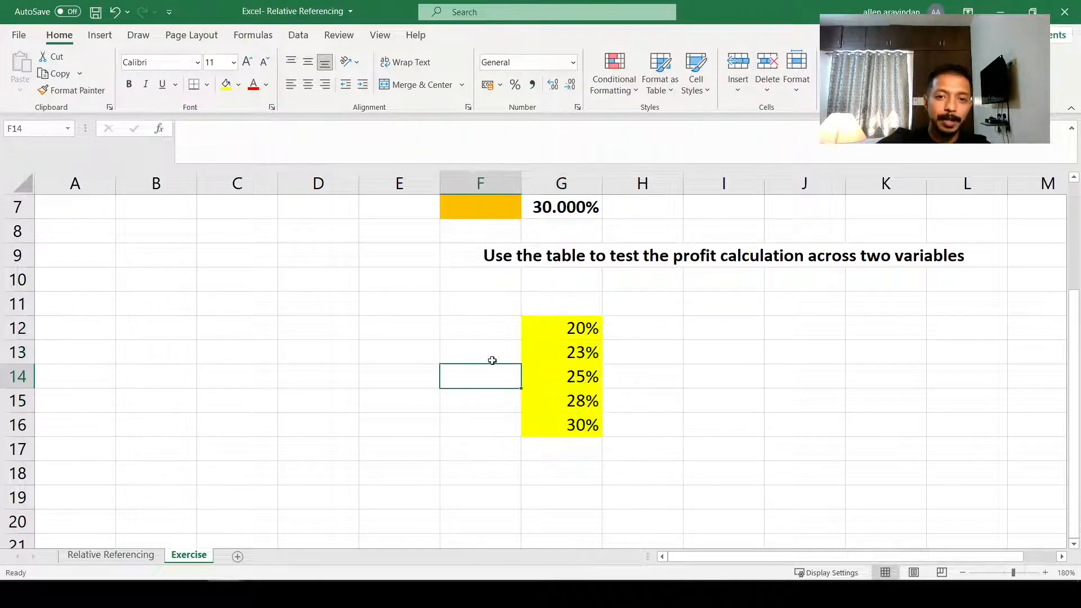
type("Cost")
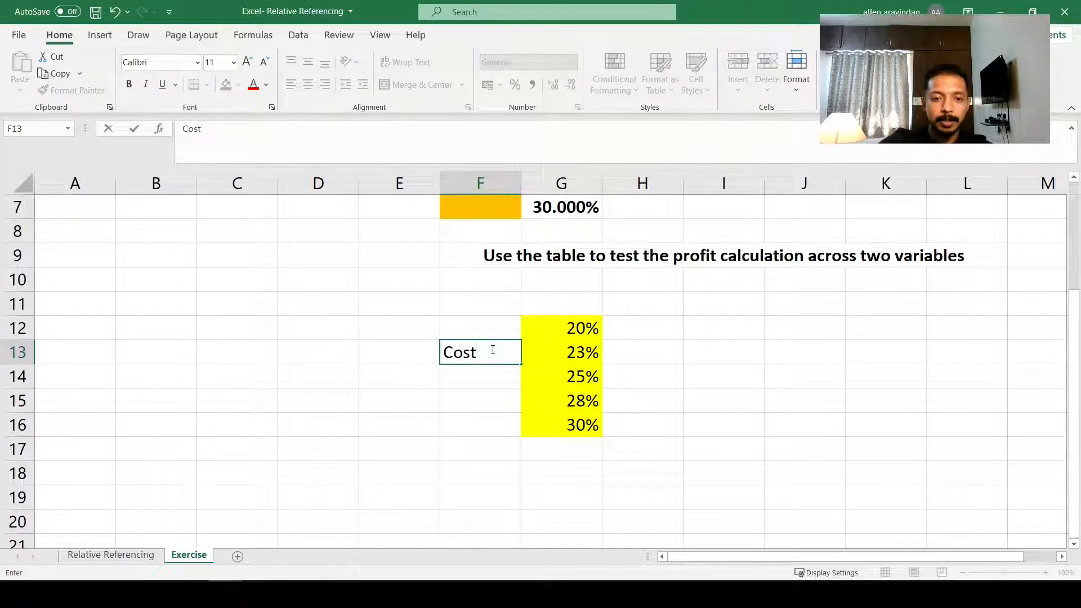
type("%")
key("Return")
left_click(577, 328)
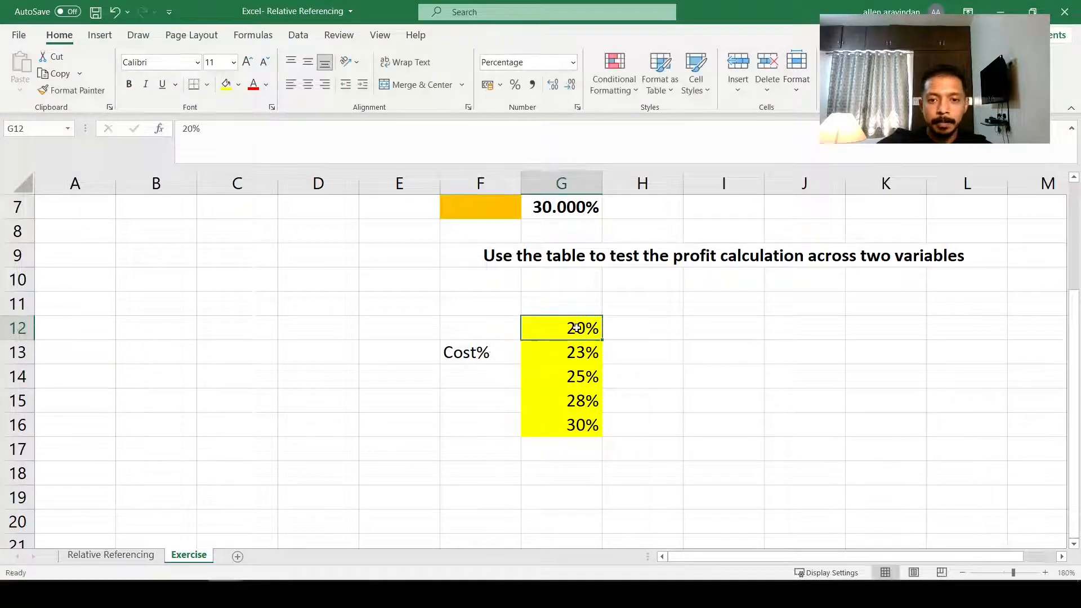
left_click(578, 305)
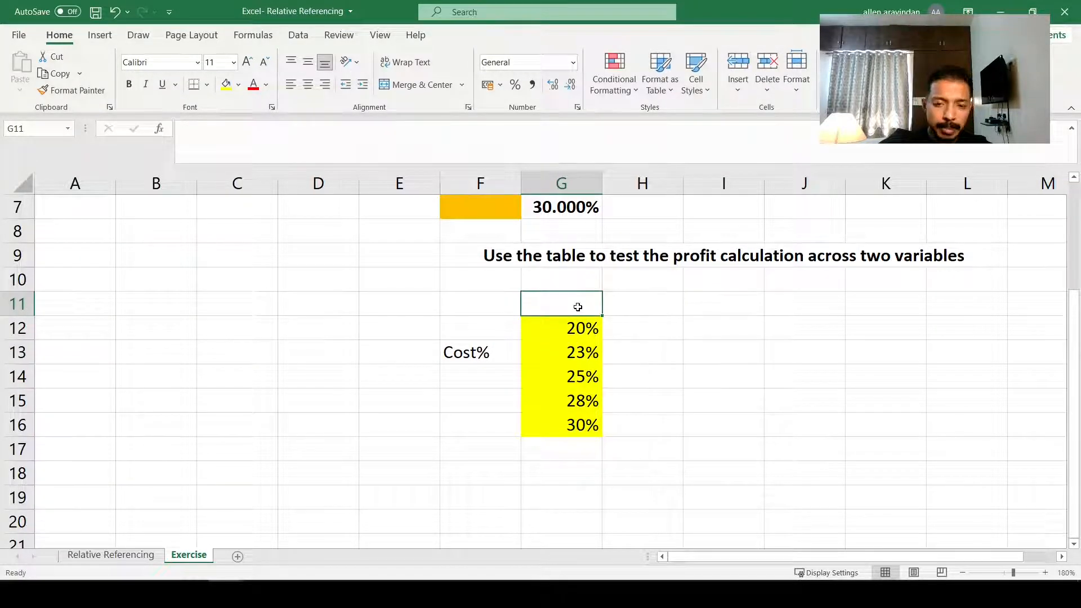
scroll(577, 309, "up", 1)
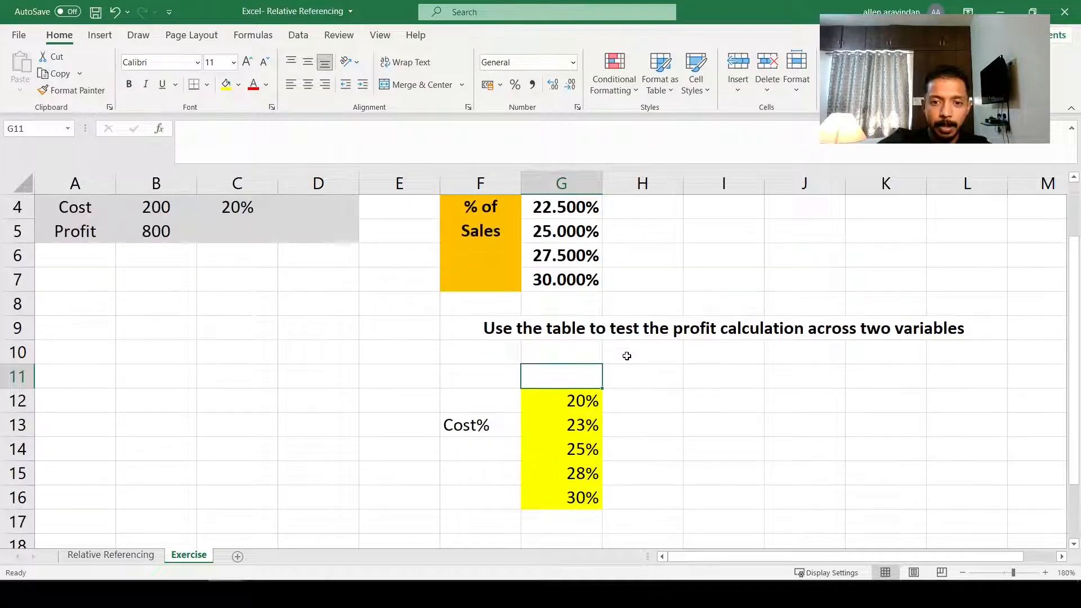
left_click_drag(625, 372, 878, 379)
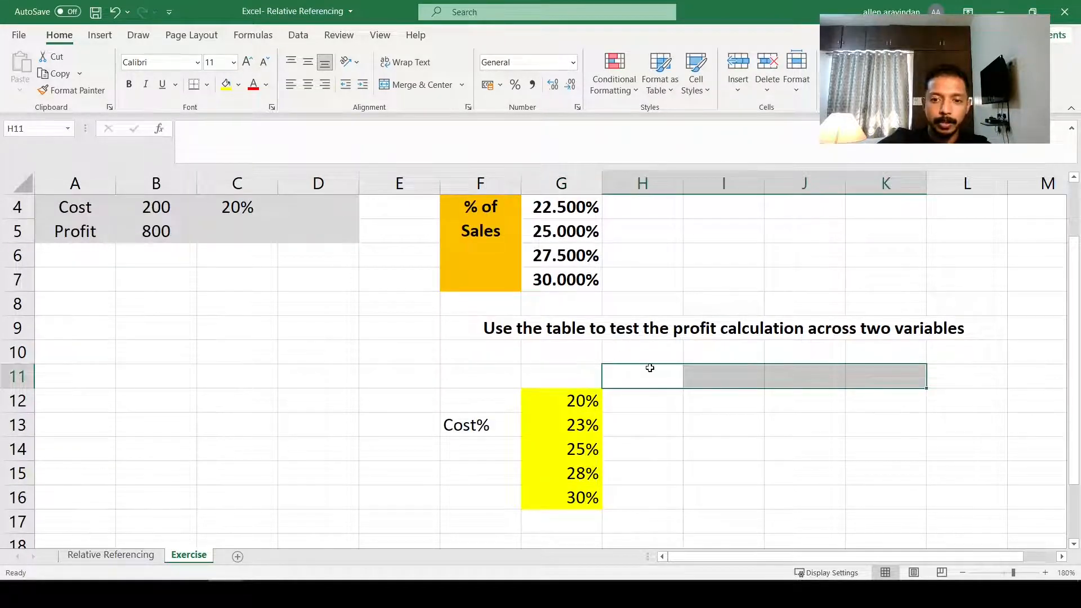
left_click_drag(648, 371, 870, 373)
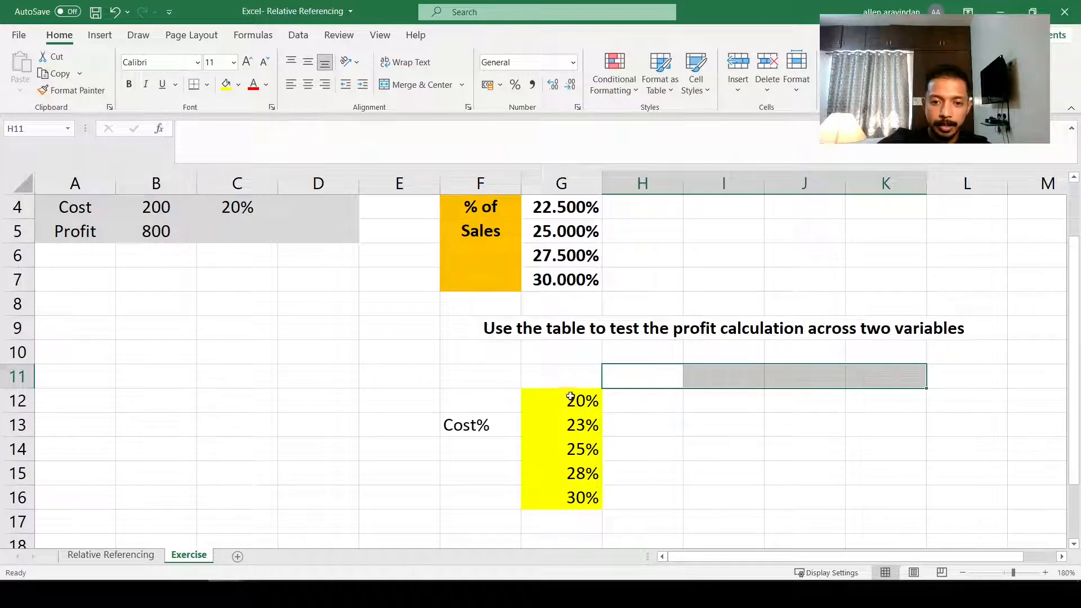
left_click_drag(571, 397, 580, 482)
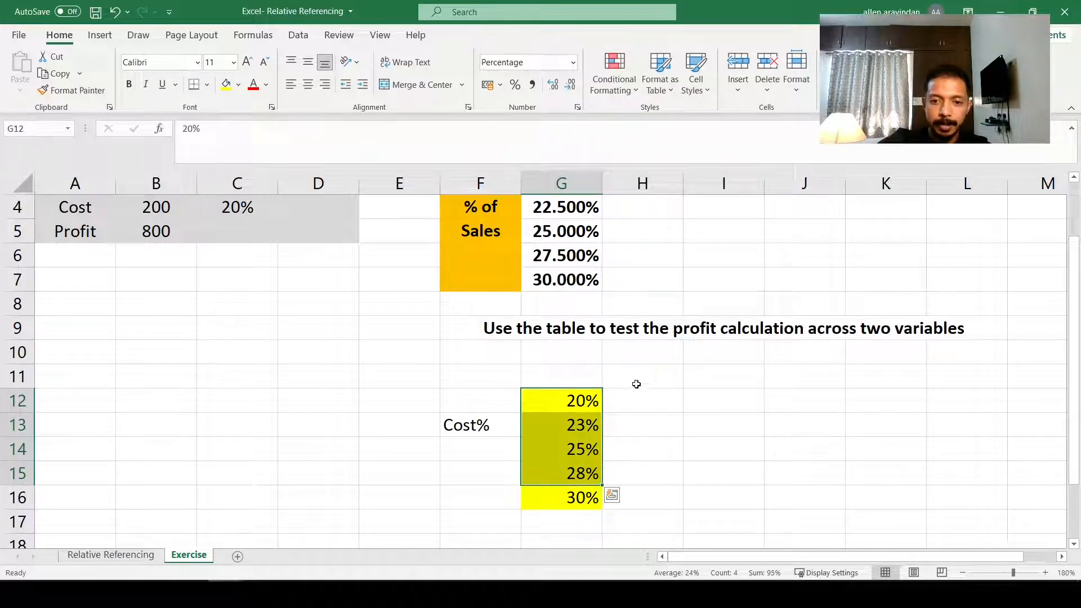
left_click_drag(637, 381, 844, 383)
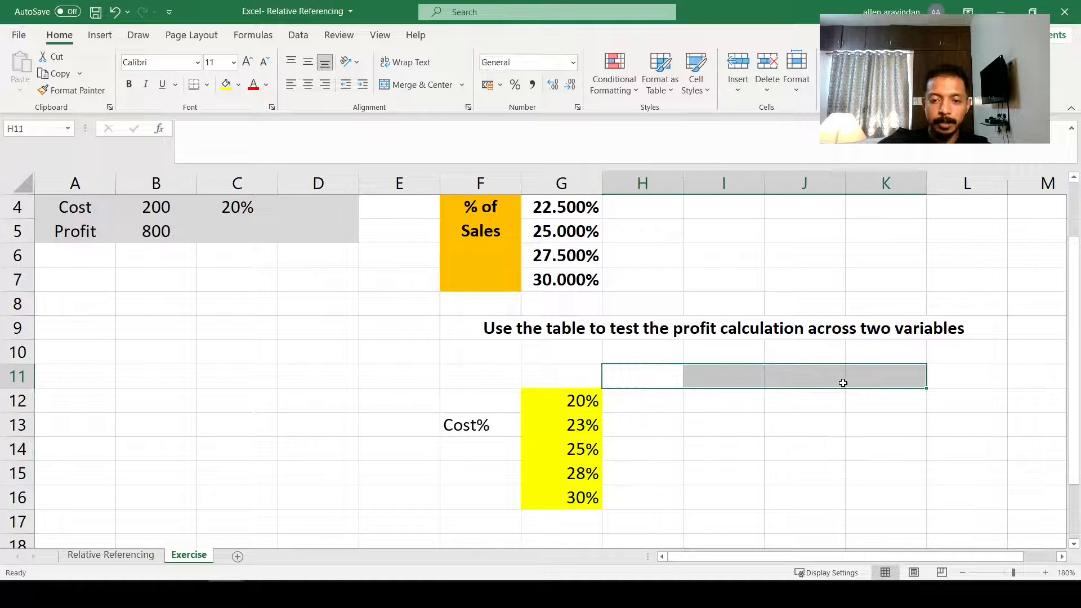
- Link the corner cell G11 above the percentages to the model's profit with the formula =B5
left_click(578, 381)
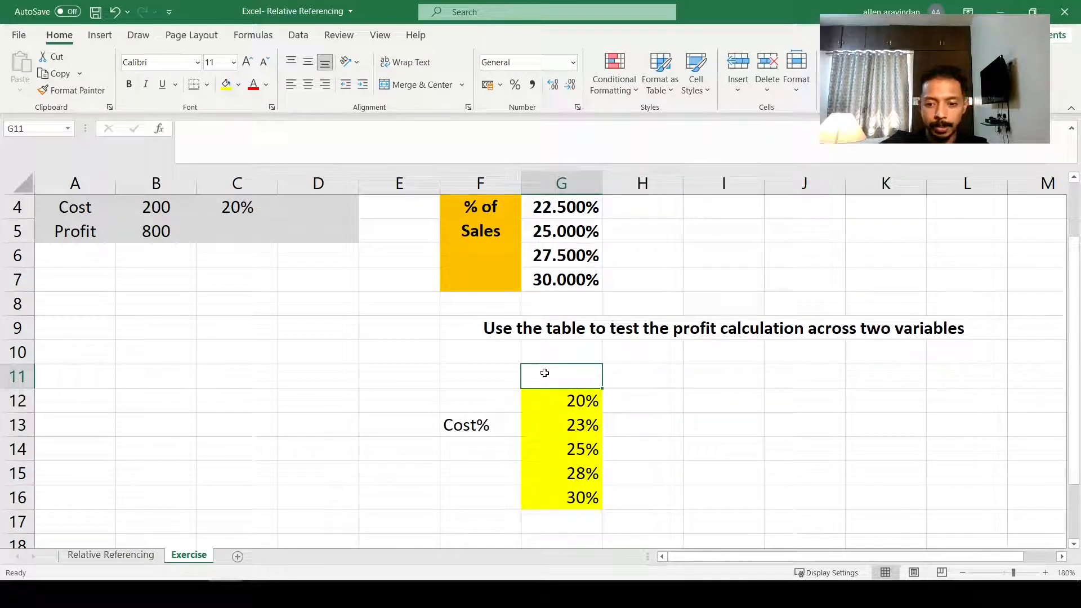
type("=")
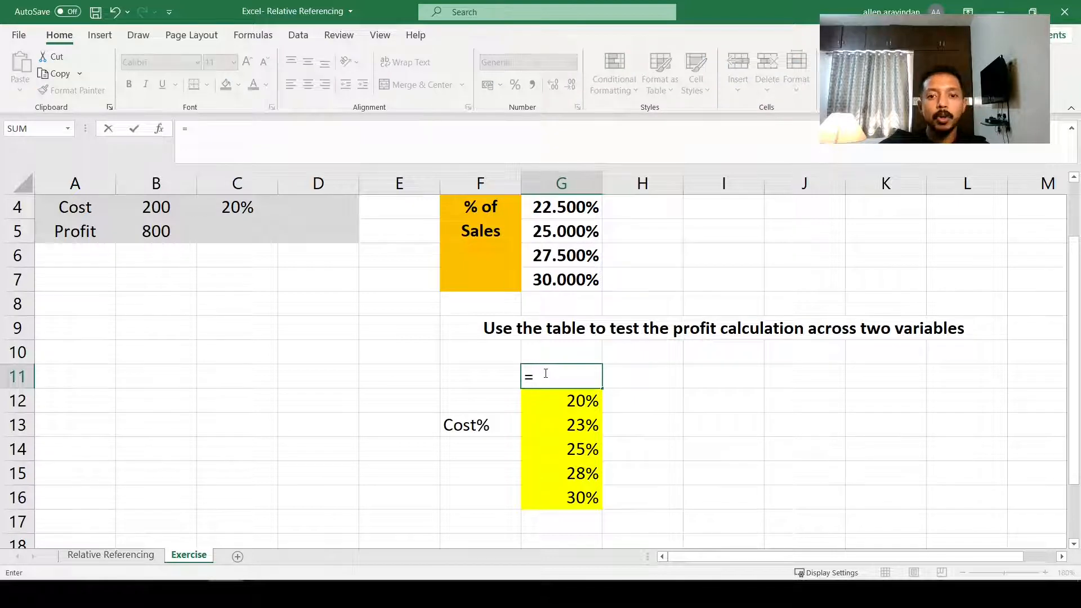
scroll(213, 403, "up", 1)
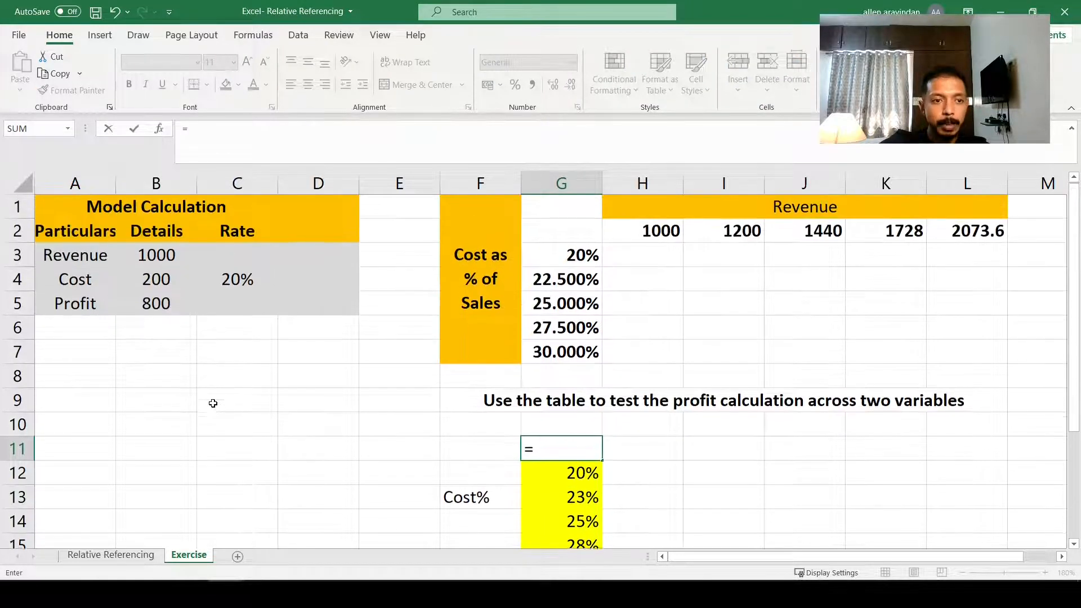
left_click(152, 304)
scroll(211, 333, "down", 1)
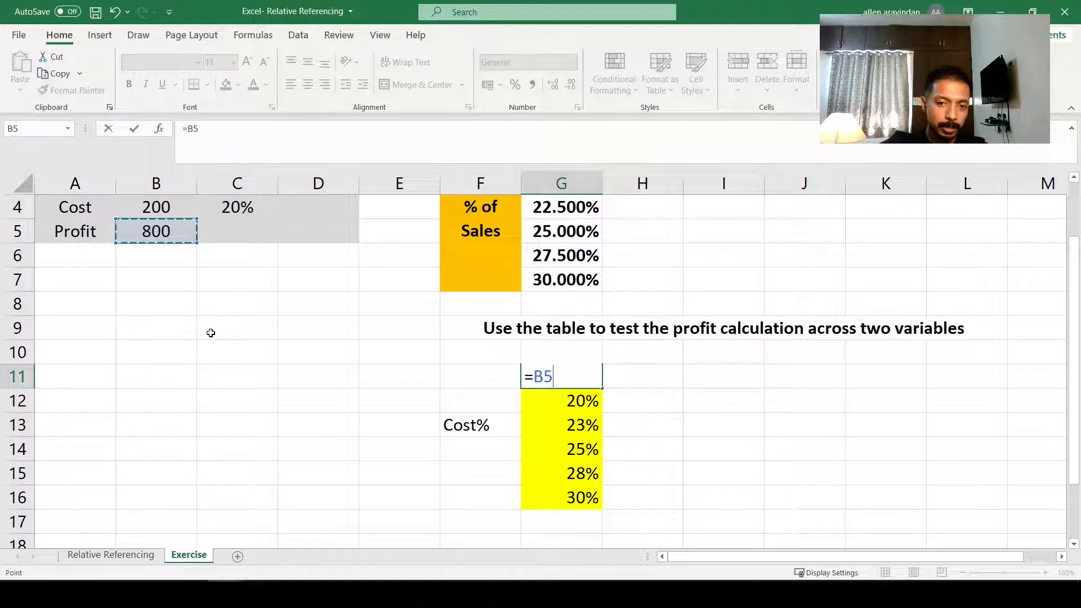
key("Return")
left_click(577, 379)
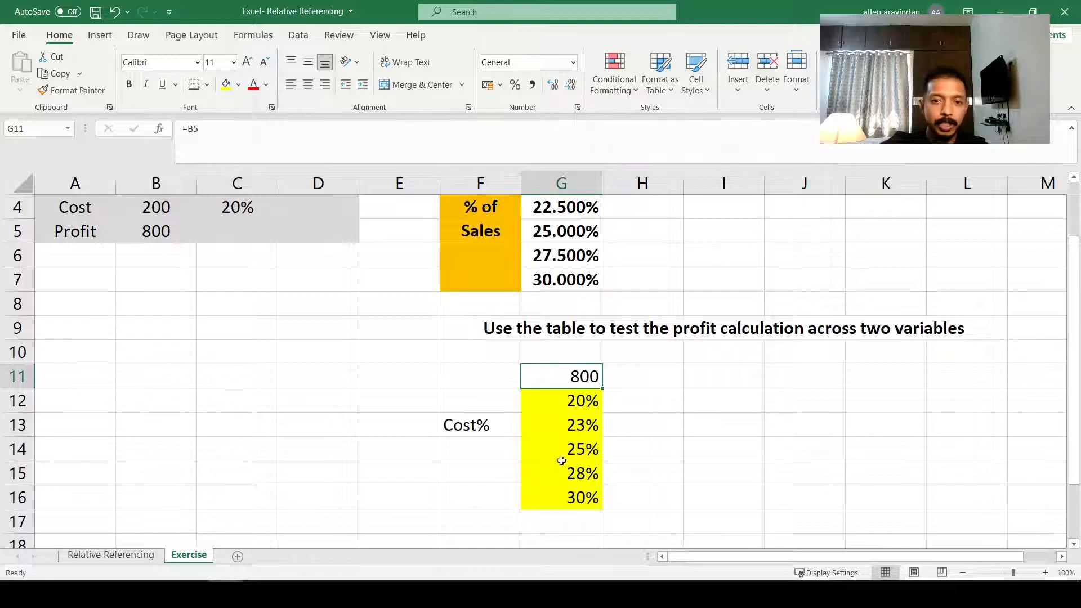
scroll(562, 460, "up", 1)
left_click_drag(563, 256, 563, 488)
scroll(574, 350, "down", 1)
left_click(570, 378)
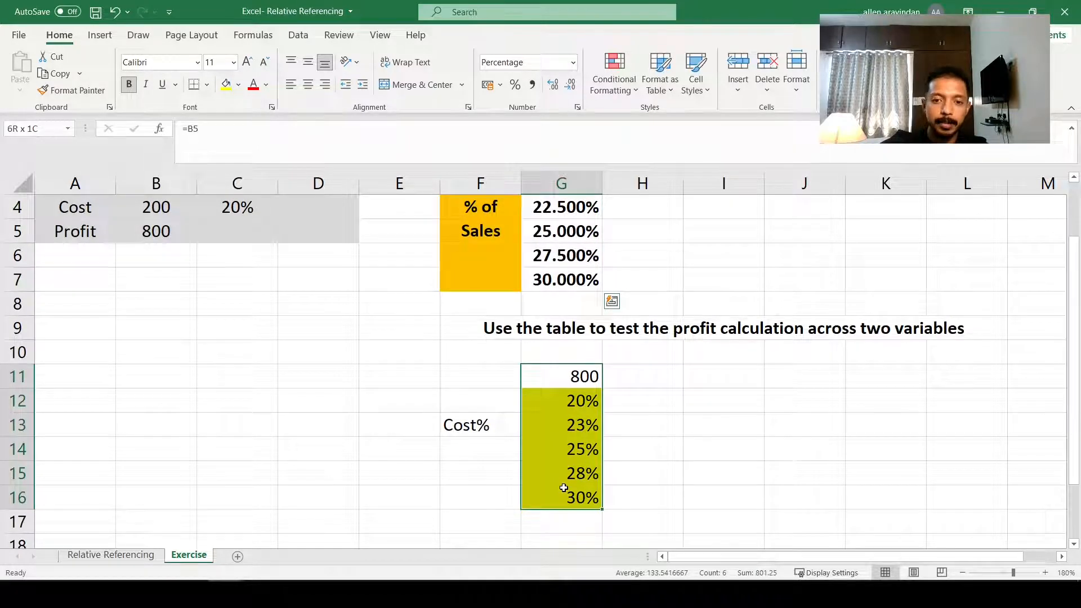
left_click_drag(570, 371, 579, 469)
scroll(563, 338, "up", 1)
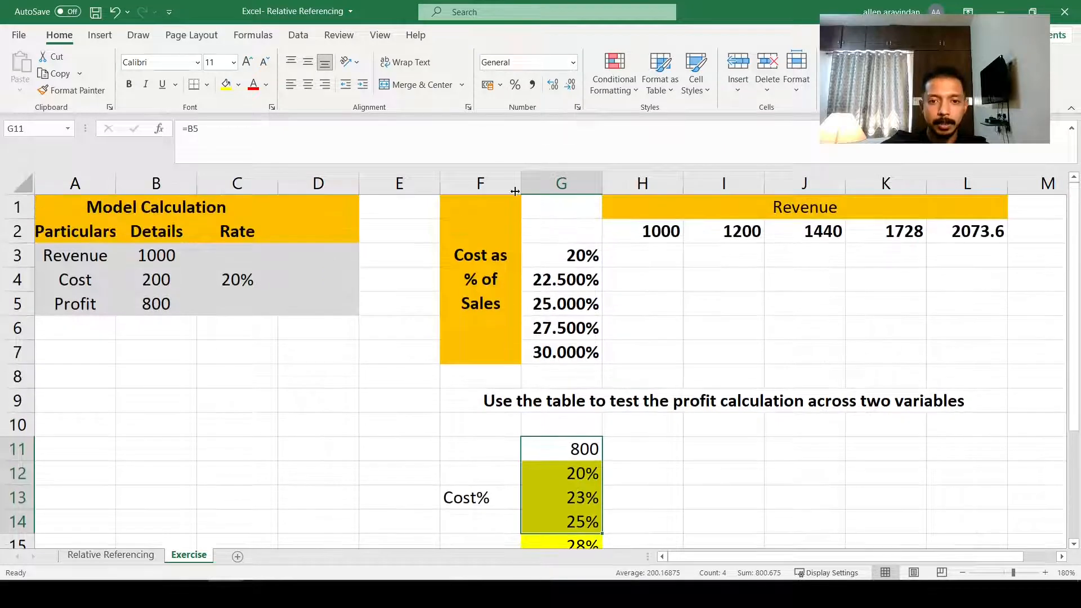
left_click(548, 227)
left_click_drag(548, 227, 567, 348)
left_click_drag(570, 234, 931, 345)
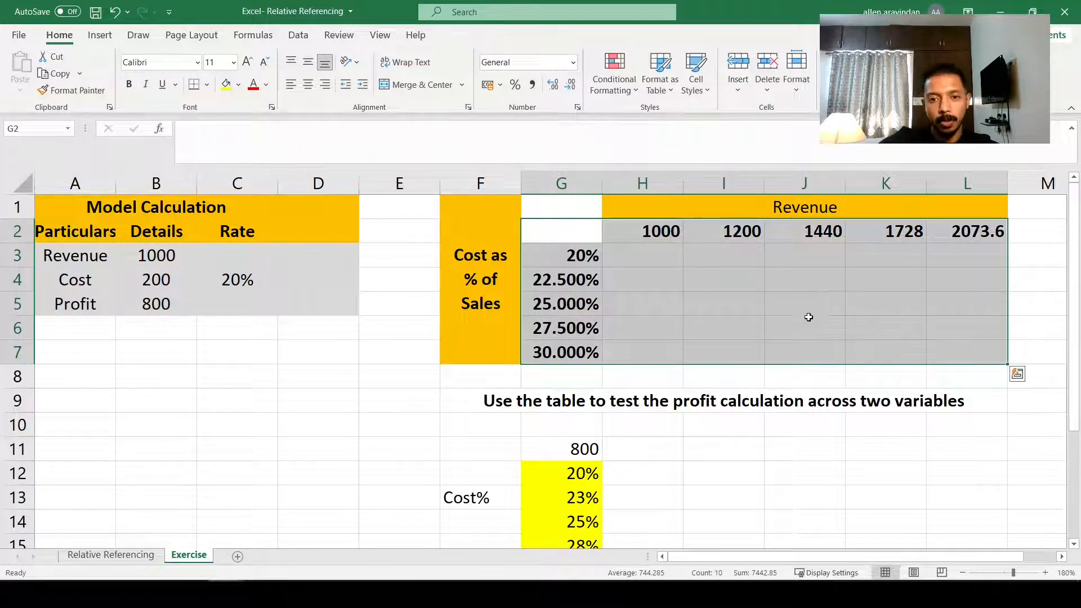
- Start a what-if data table on G11:H16 and use the blank cell C10 as its row input cell
left_click_drag(562, 234, 642, 494)
scroll(561, 347, "down", 1)
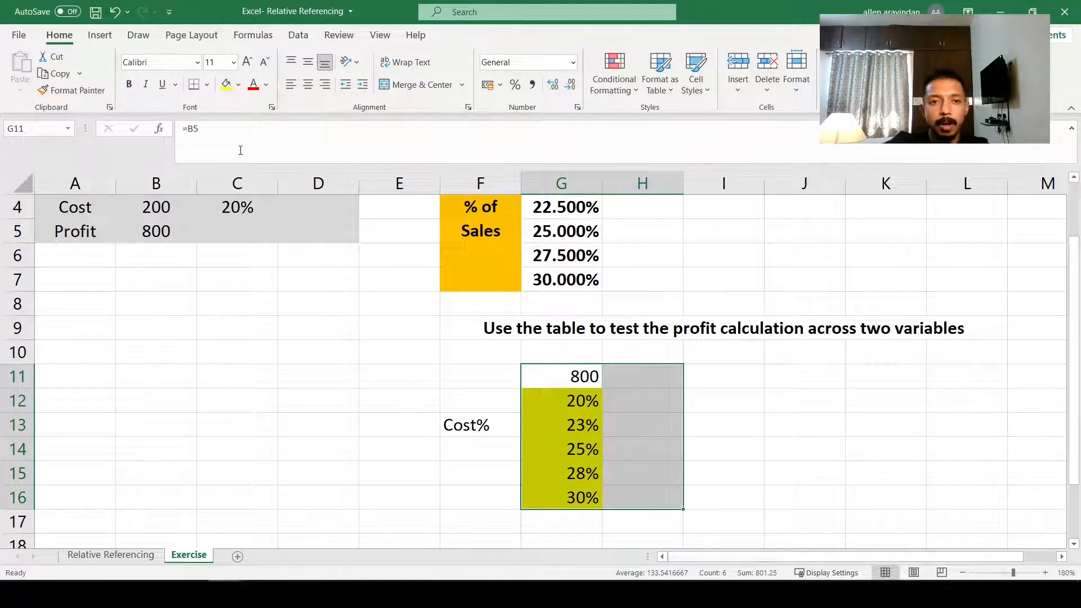
left_click(299, 35)
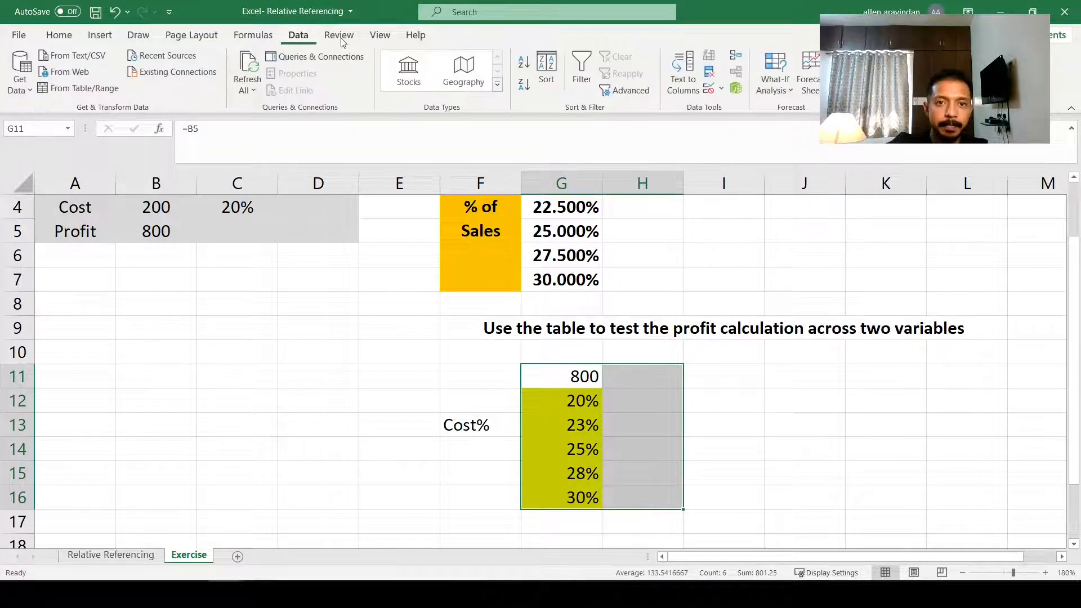
left_click(775, 76)
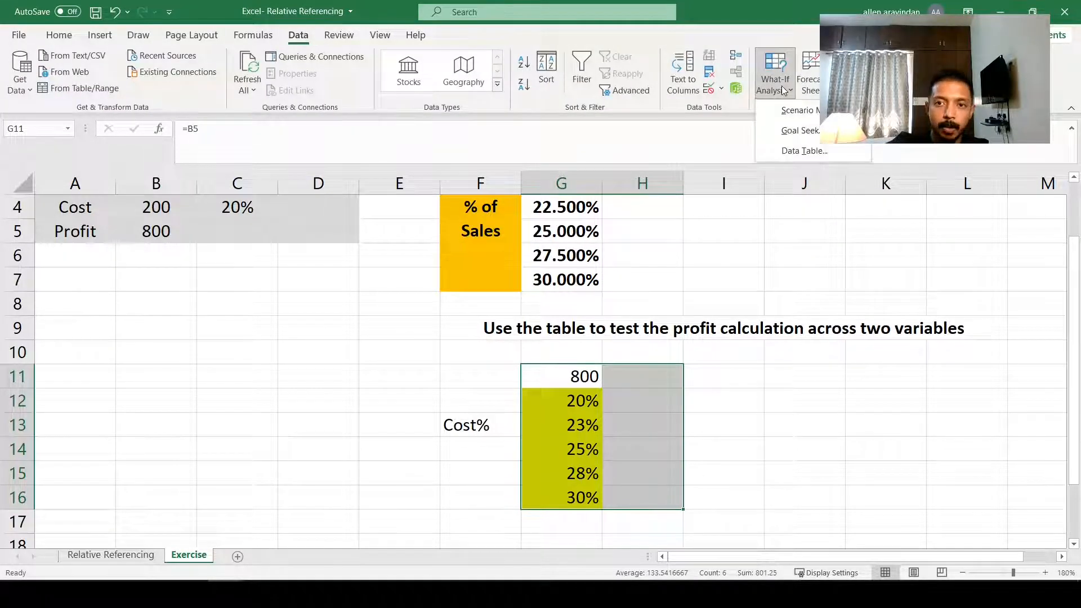
left_click(802, 152)
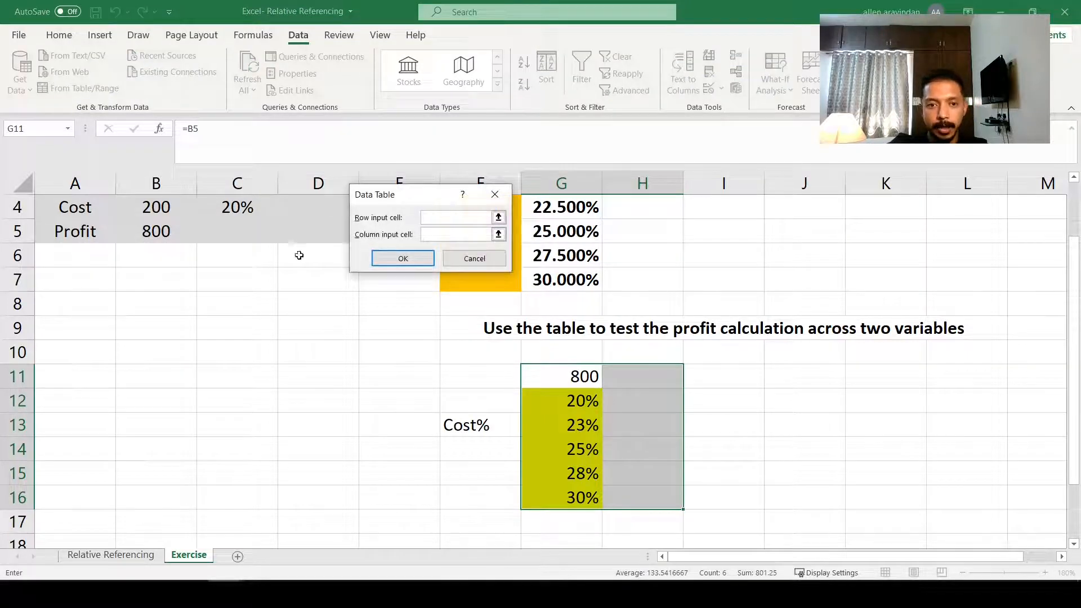
left_click_drag(383, 194, 469, 151)
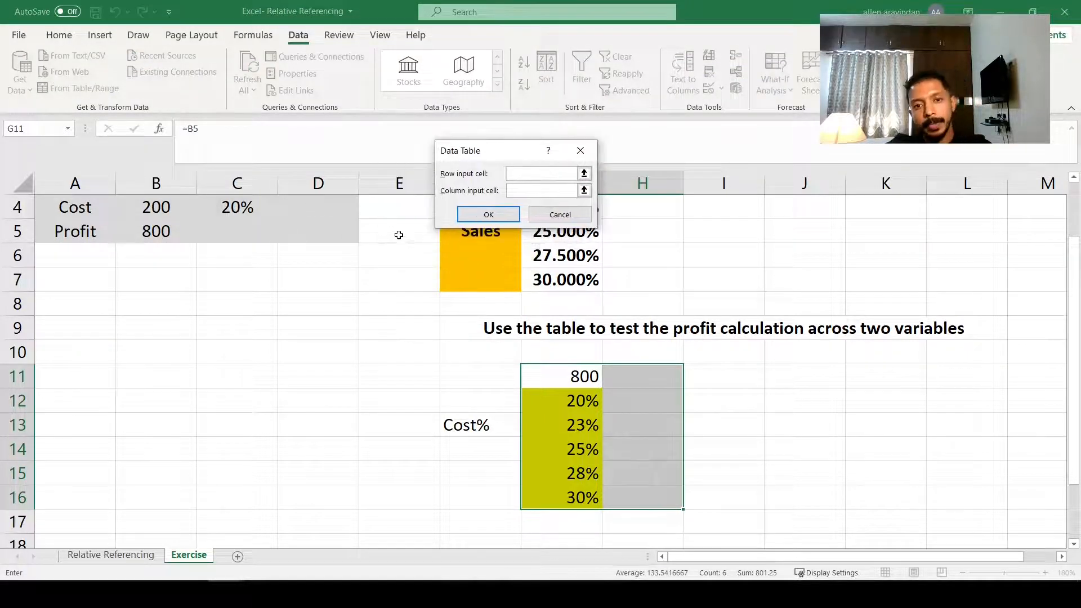
left_click(528, 176)
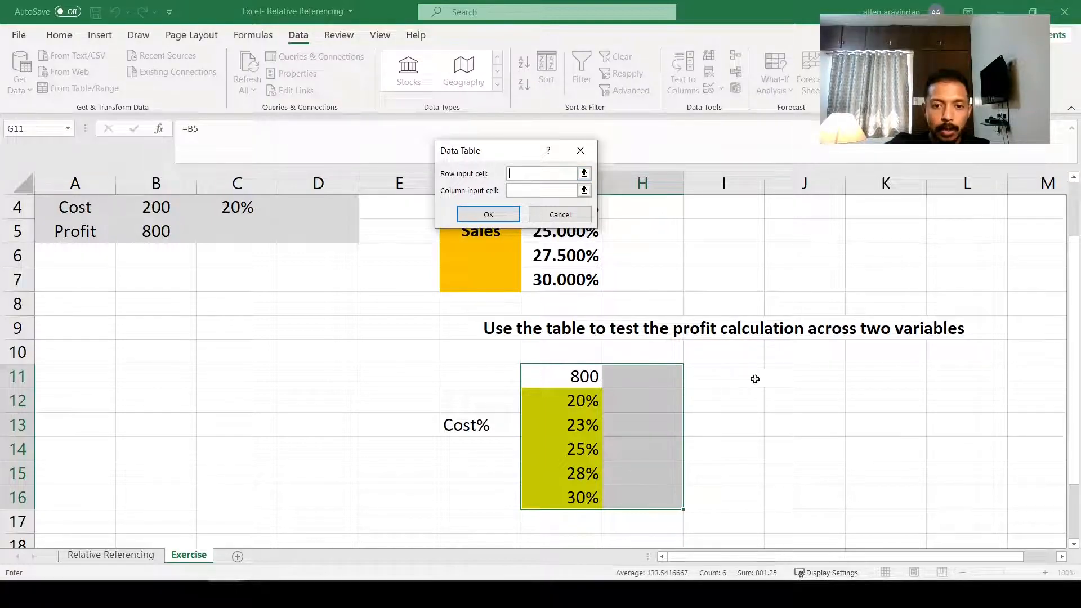
scroll(209, 281, "up", 1)
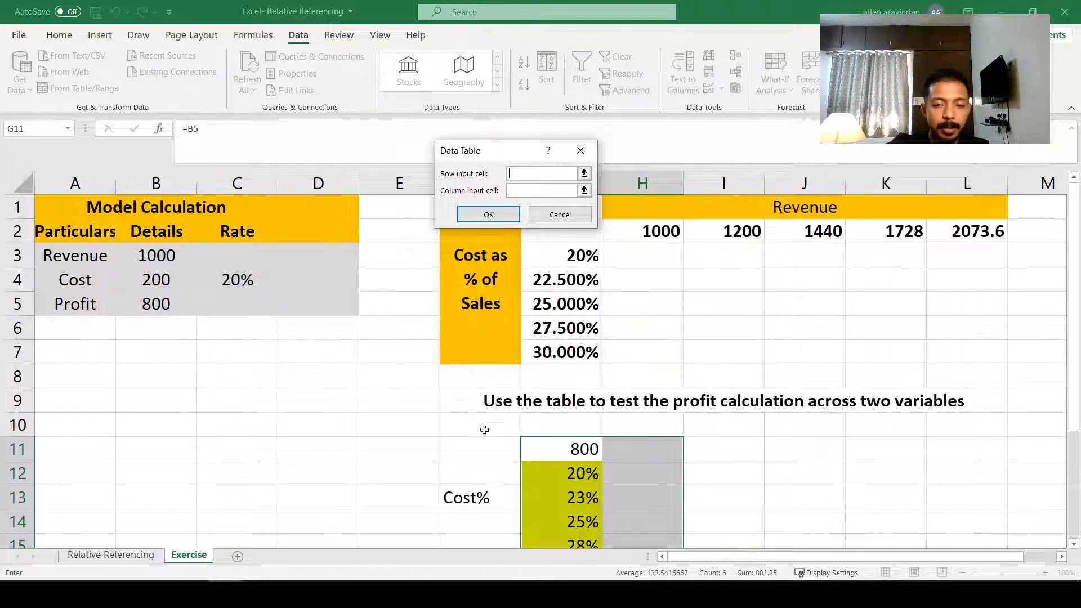
left_click(258, 431)
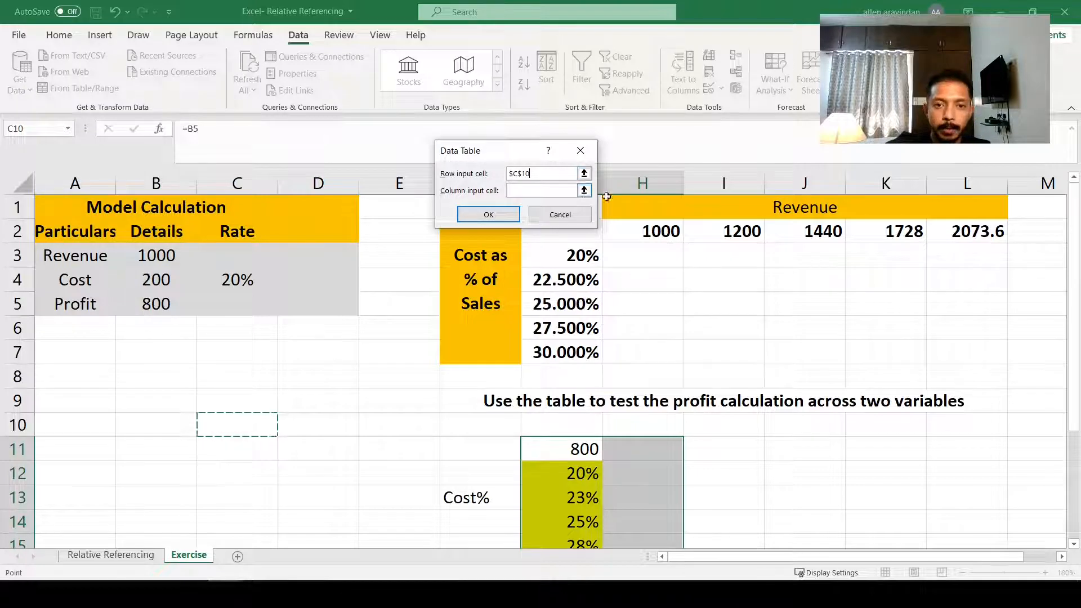
- Use the cost rate in C4 as the column input cell and generate the data table for the cost percentages
left_click(524, 191)
scroll(198, 258, "down", 1)
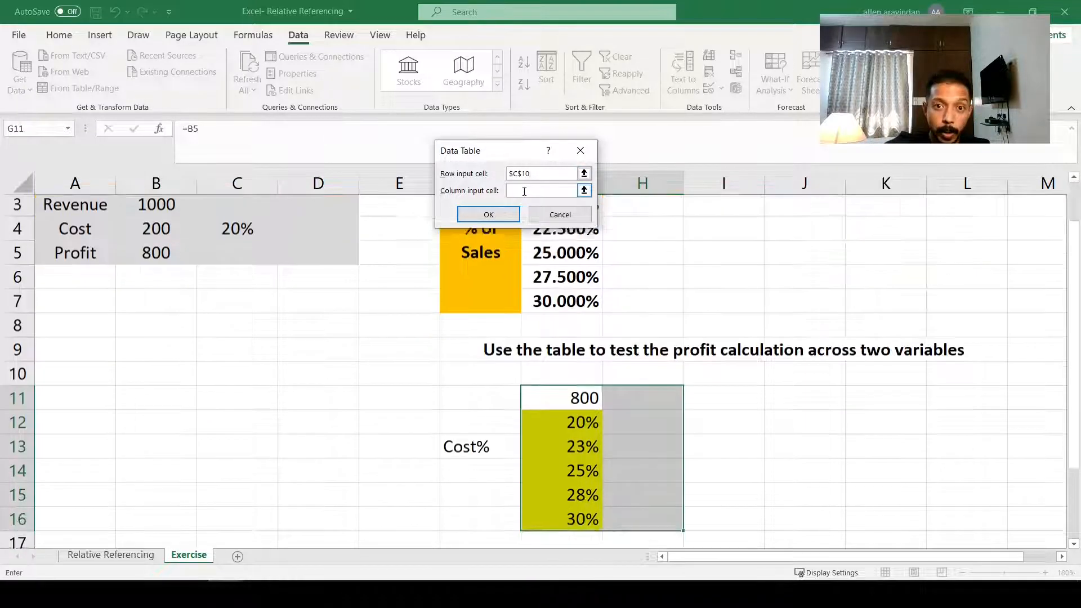
scroll(198, 258, "up", 1)
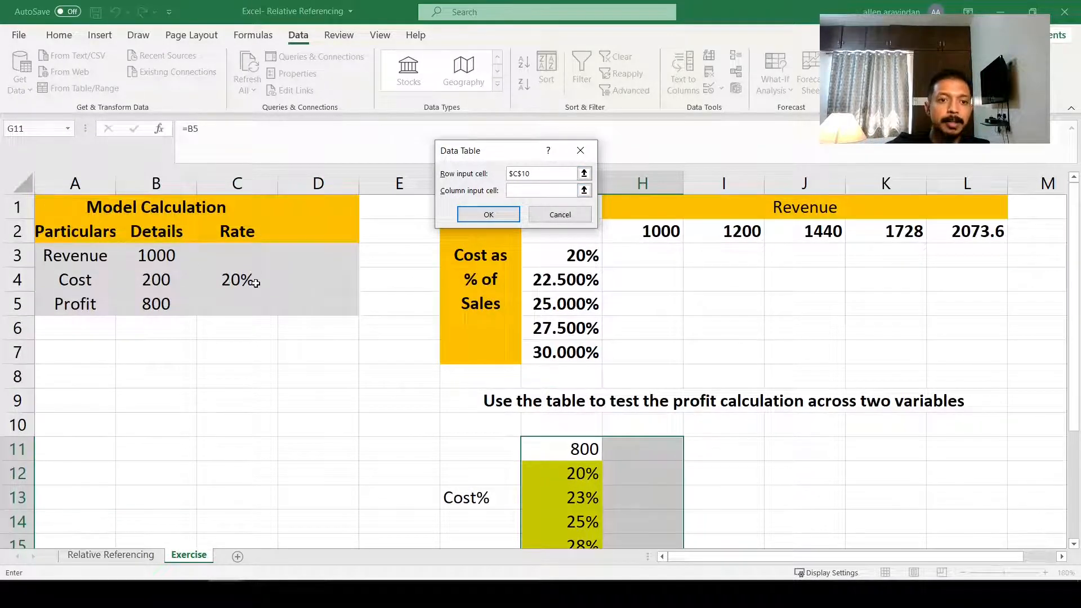
scroll(243, 282, "down", 1)
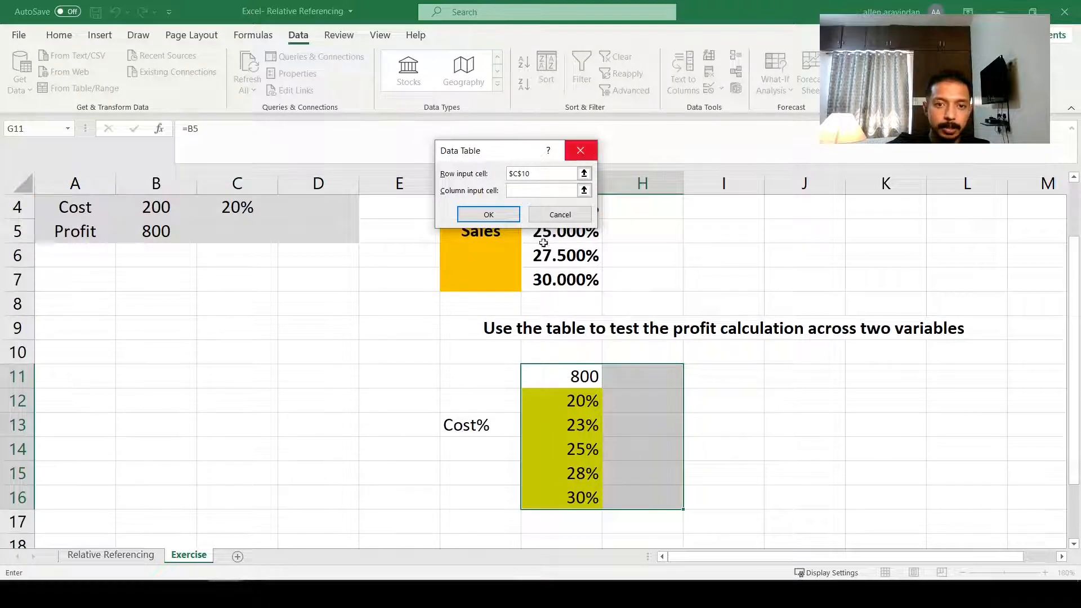
scroll(207, 303, "up", 1)
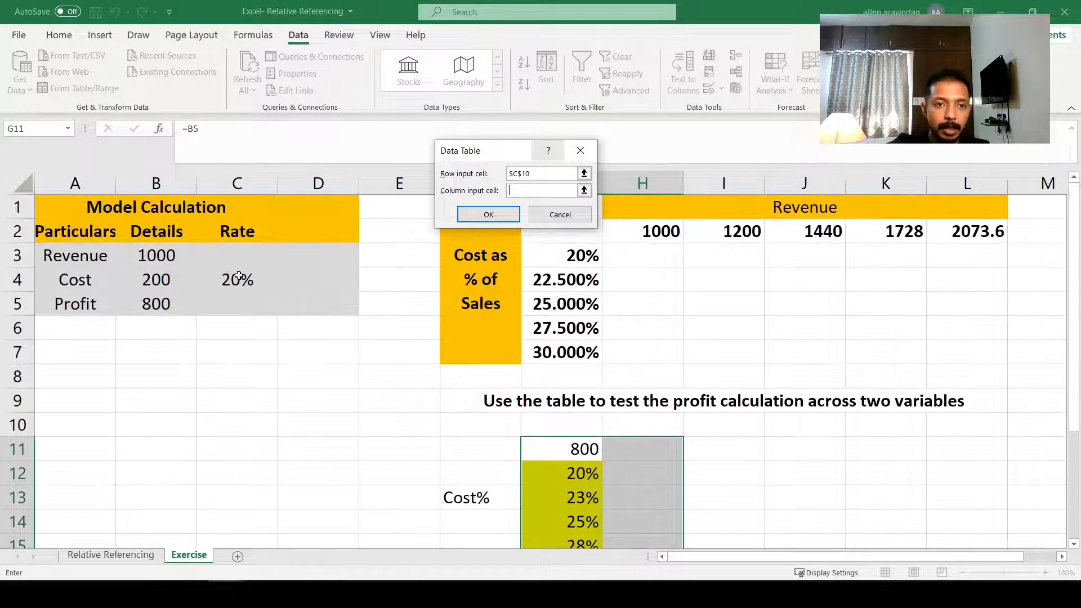
left_click(238, 280)
left_click(481, 215)
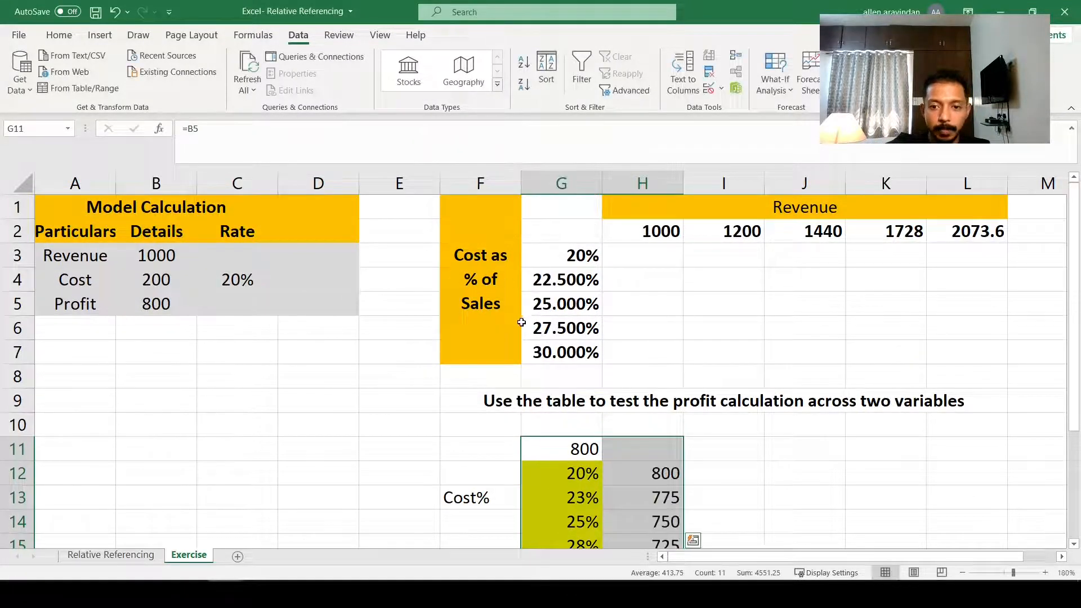
scroll(550, 333, "down", 2)
left_click(660, 339)
left_click_drag(661, 340, 660, 419)
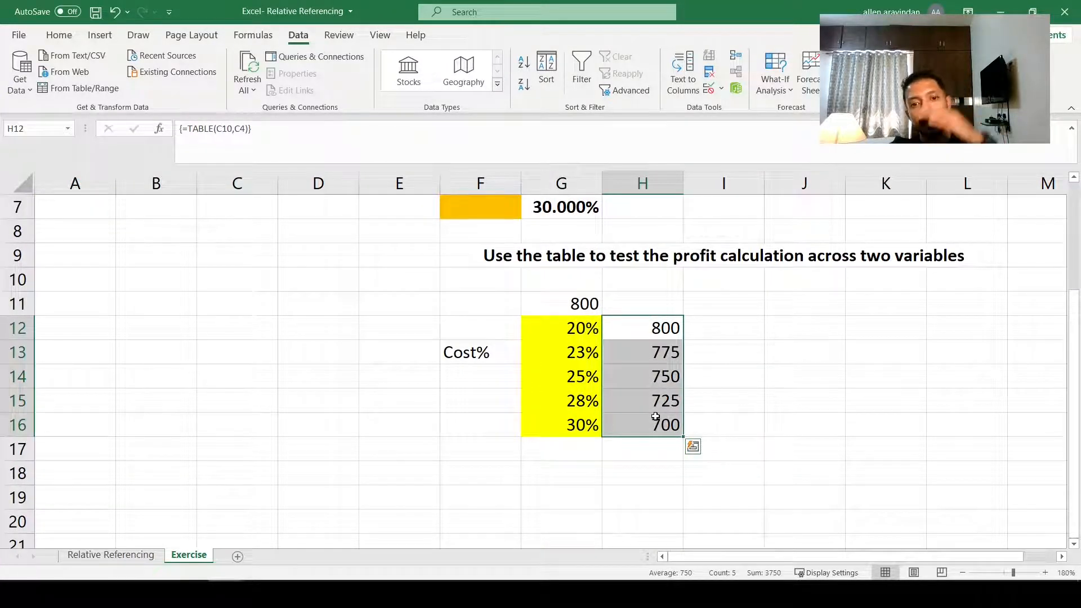
- Copy the revenue levels from H2:L2 and paste them into row 19 starting at H19
scroll(653, 394, "up", 1)
left_click(648, 377)
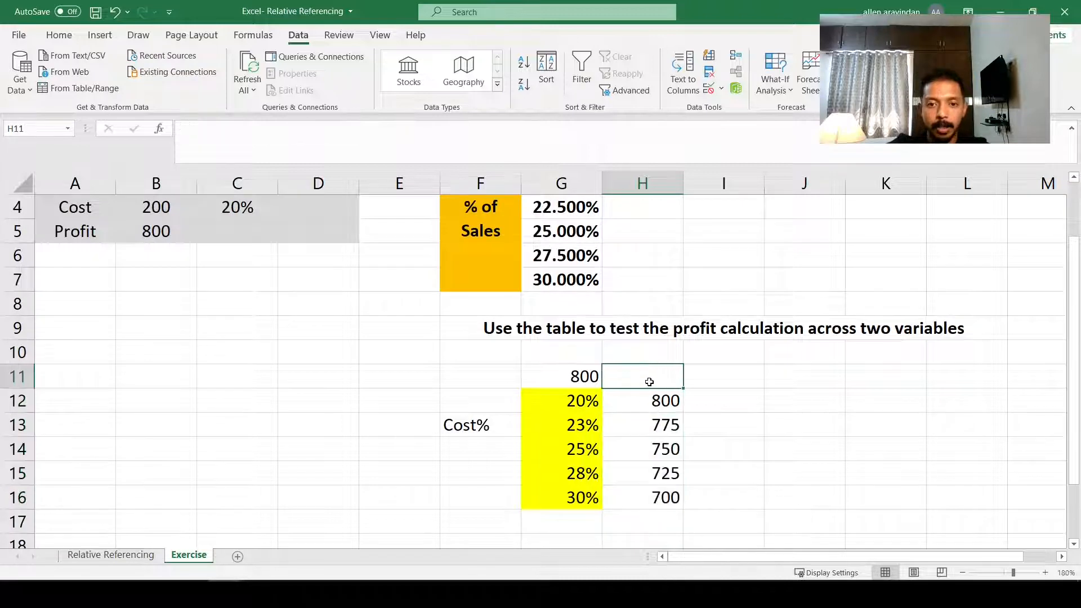
scroll(650, 382, "up", 1)
left_click_drag(636, 240, 1008, 248)
key("ctrl+c")
scroll(720, 376, "down", 4)
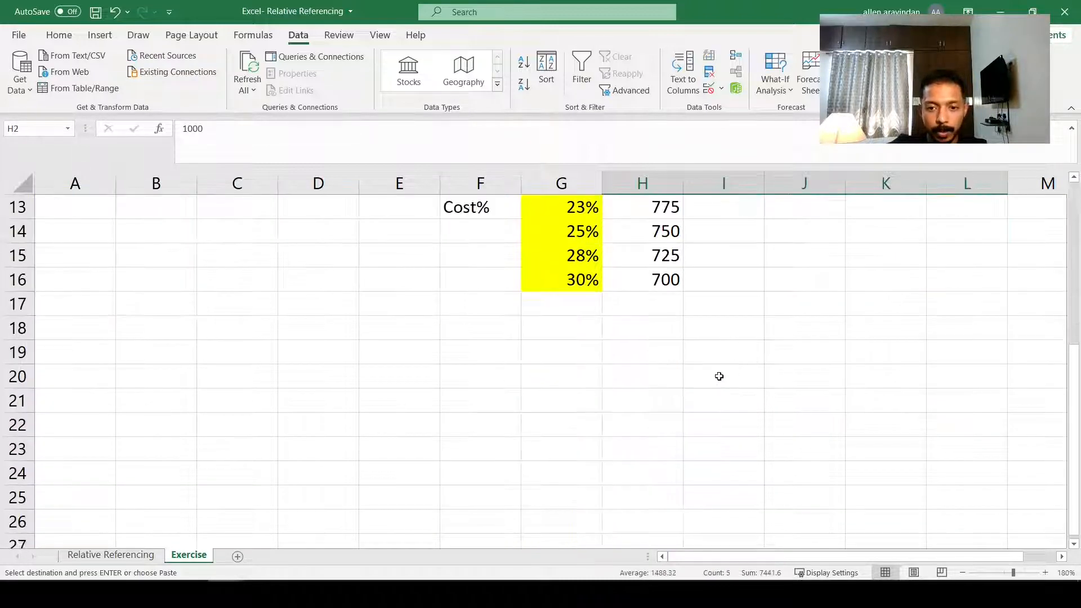
left_click(605, 354)
scroll(604, 356, "up", 3)
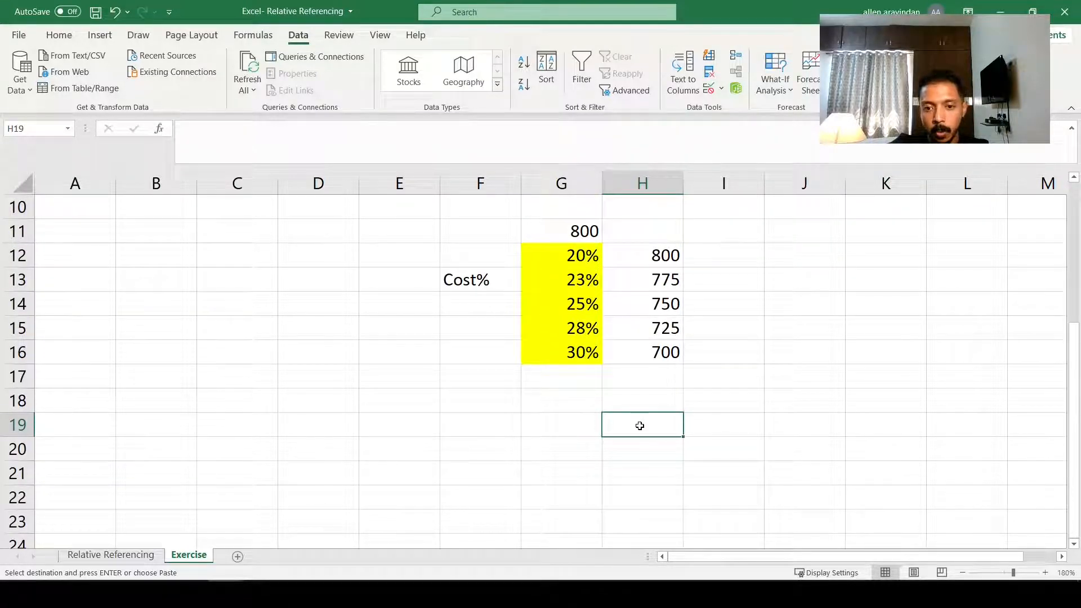
key("ctrl+v")
key("Escape")
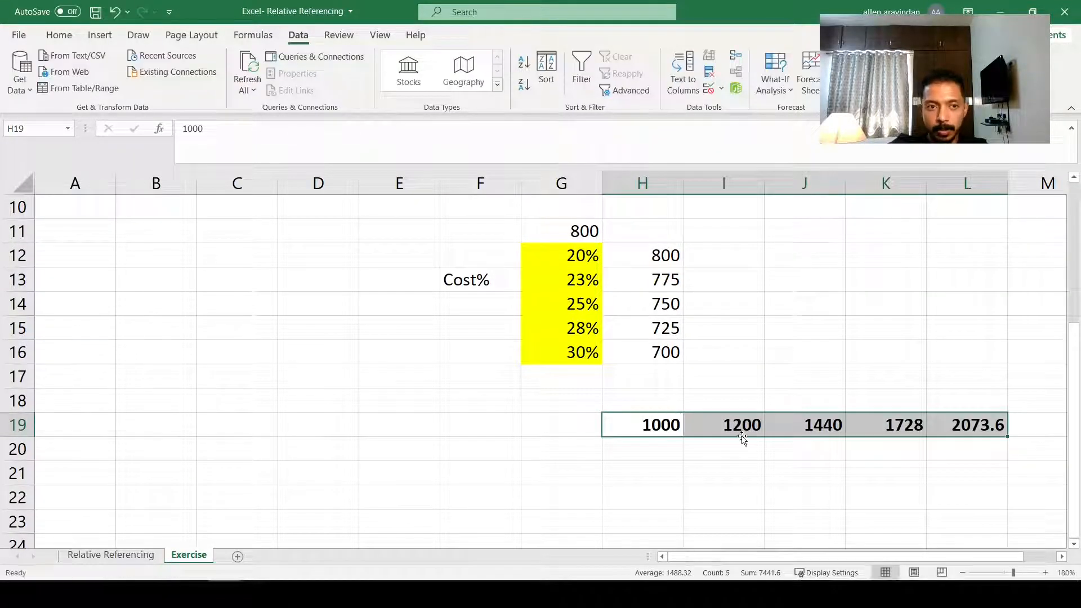
double_click(795, 425)
key("Escape")
left_click(579, 433)
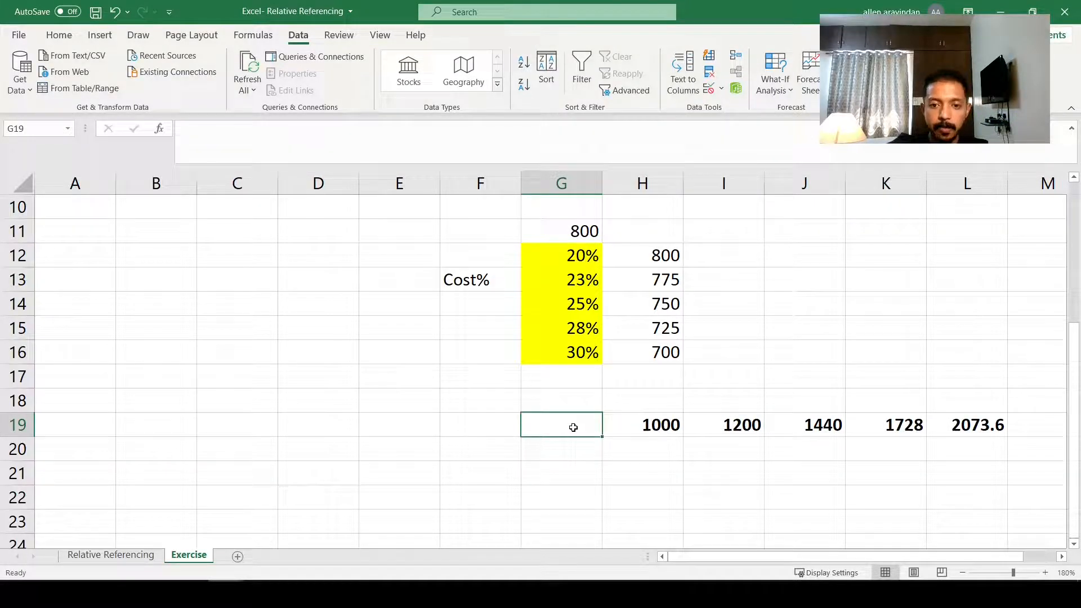
left_click_drag(564, 449, 559, 534)
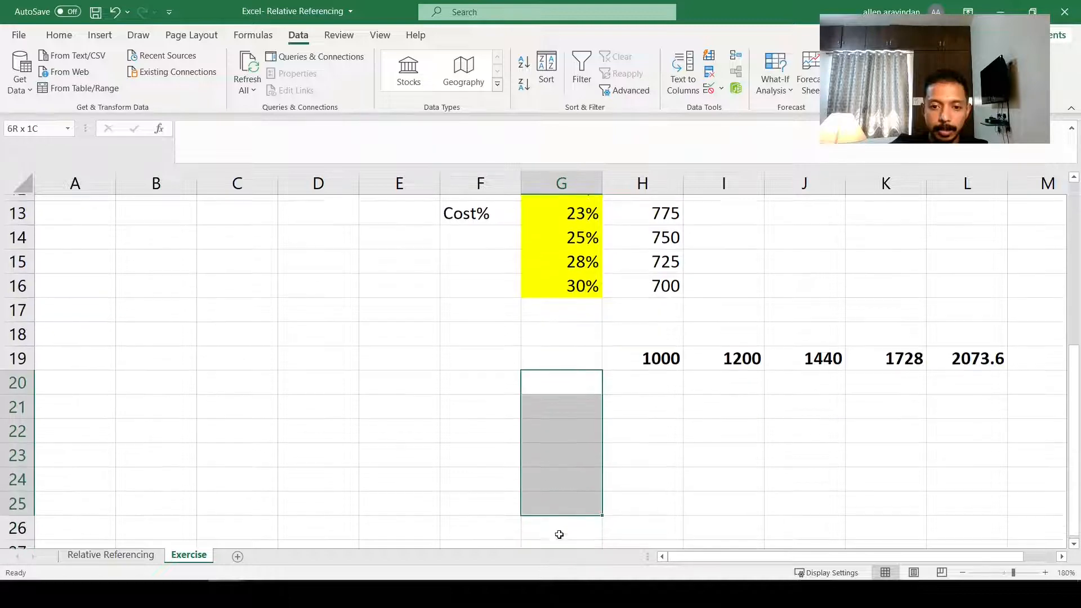
left_click_drag(558, 488, 560, 487)
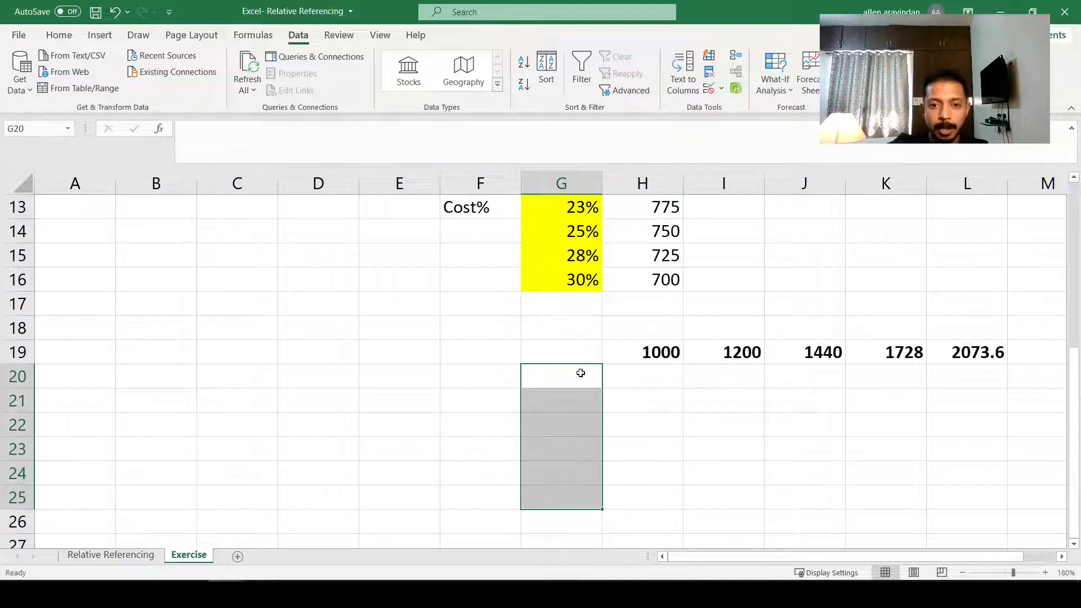
left_click(579, 355)
left_click_drag(648, 353, 960, 353)
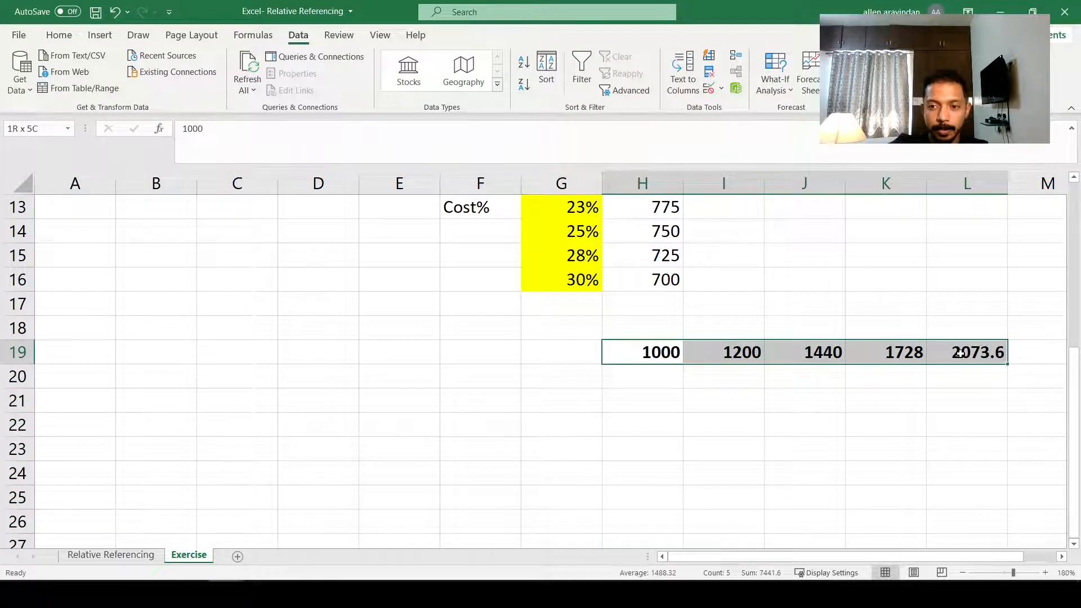
left_click(558, 360)
scroll(574, 338, "up", 3)
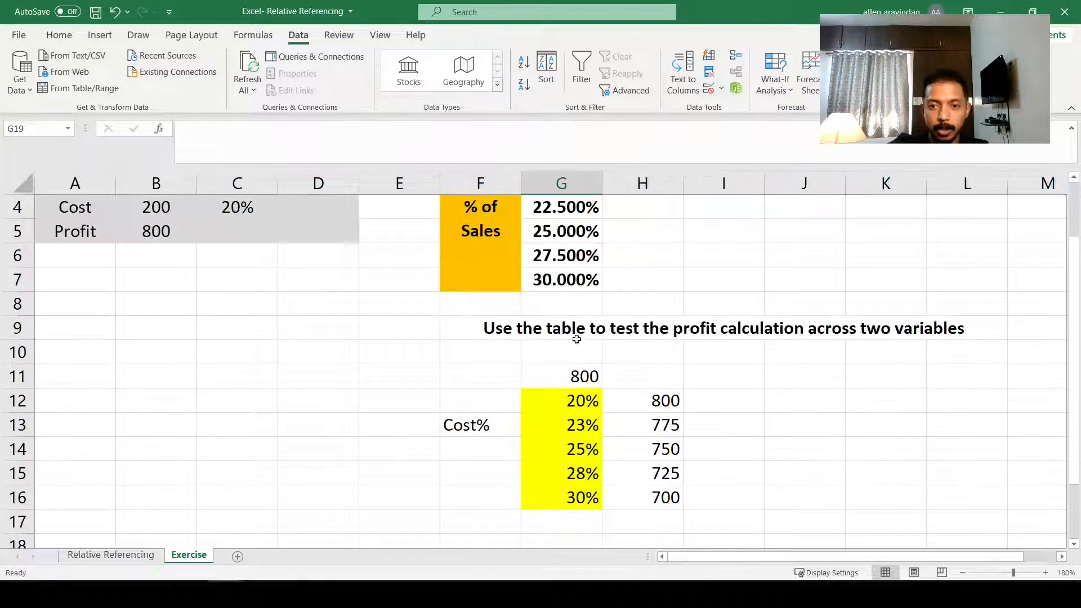
scroll(591, 264, "up", 1)
mouse_move(575, 233)
left_mouse_down()
mouse_move(724, 234)
mouse_move(924, 326)
mouse_move(930, 348)
mouse_move(919, 333)
mouse_move(951, 240)
mouse_move(954, 261)
left_mouse_up()
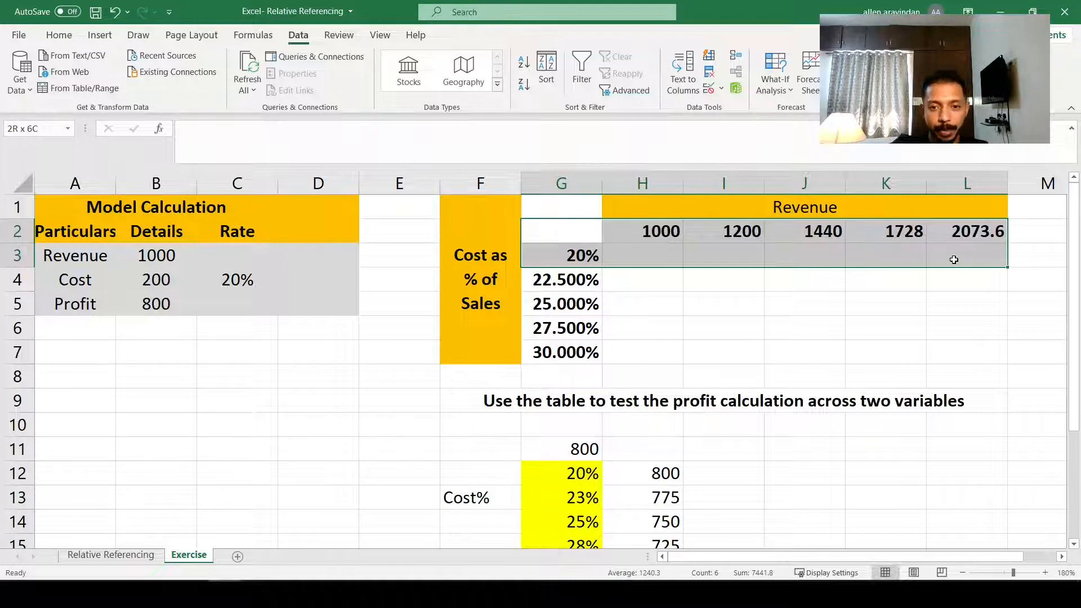
- Link cell G19, beside the pasted revenue levels, to the model's profit with the formula =B5
scroll(954, 260, "down", 3)
left_click(565, 425)
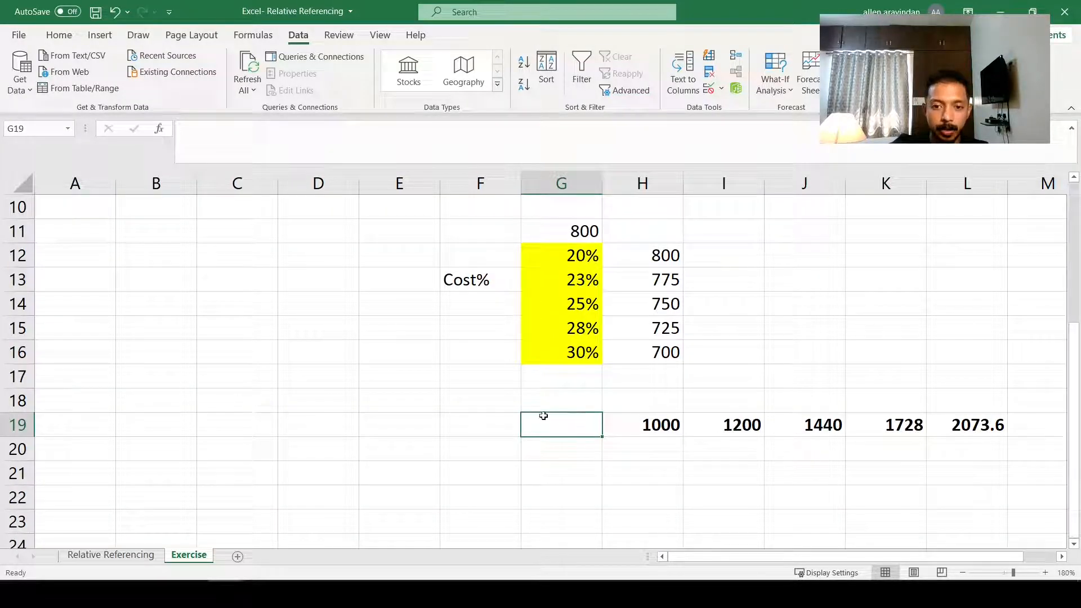
type("=")
scroll(581, 437, "up", 3)
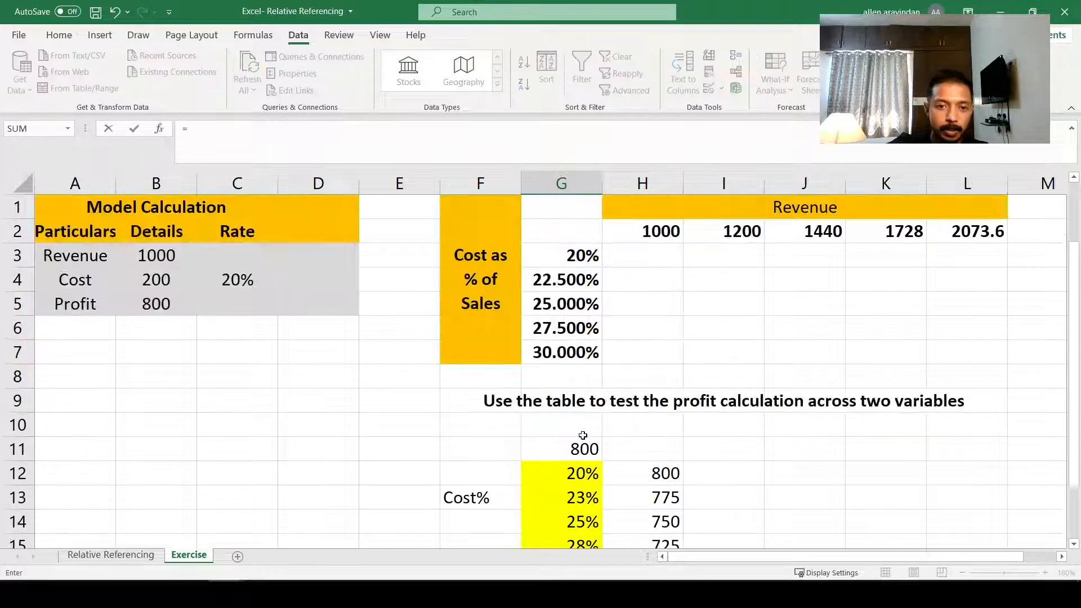
left_click(149, 307)
key("Return")
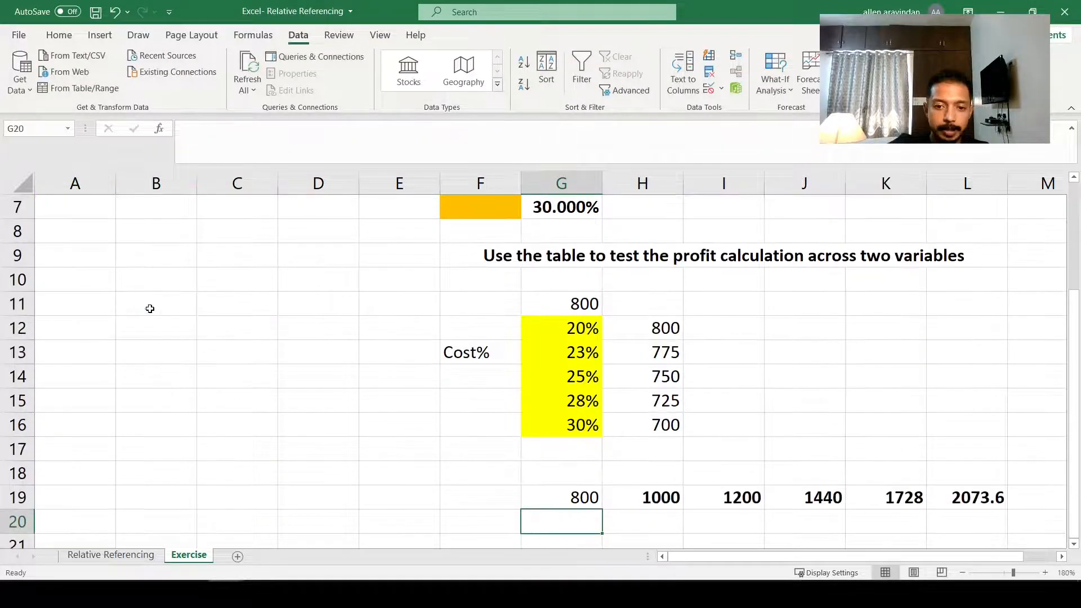
- Start a what-if data table on G19:L20 and use the model's revenue in B3 as the row input cell
left_click_drag(560, 350, 961, 384)
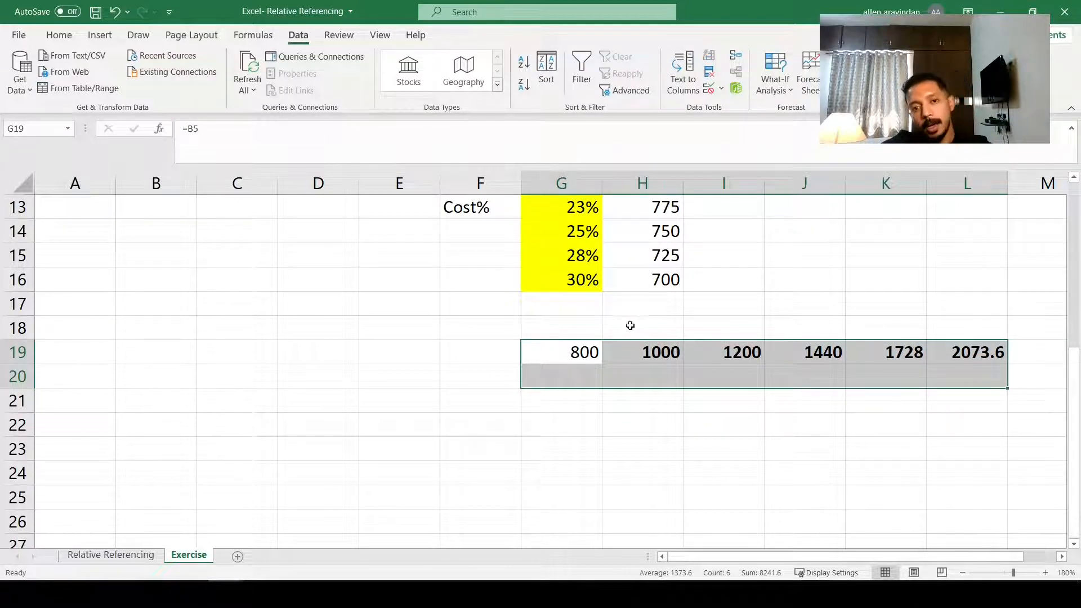
left_click(790, 93)
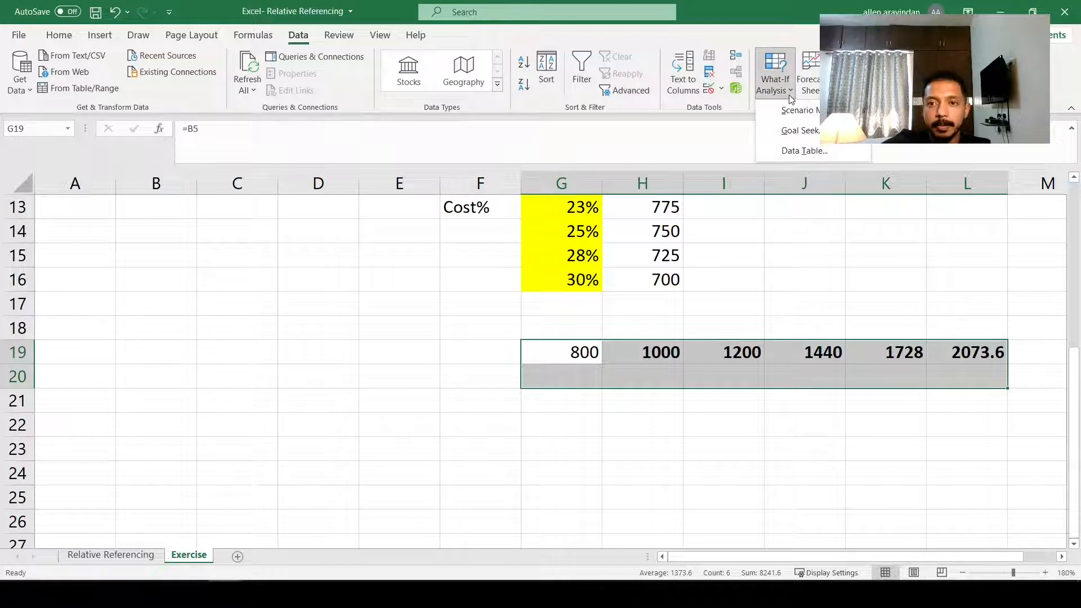
left_click(807, 151)
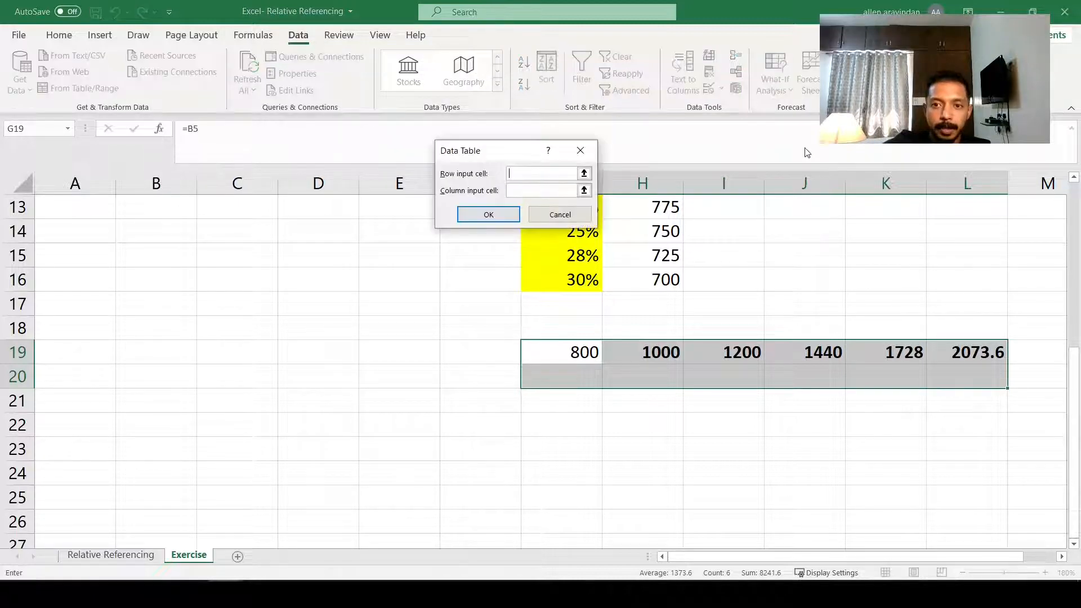
scroll(550, 340, "up", 1)
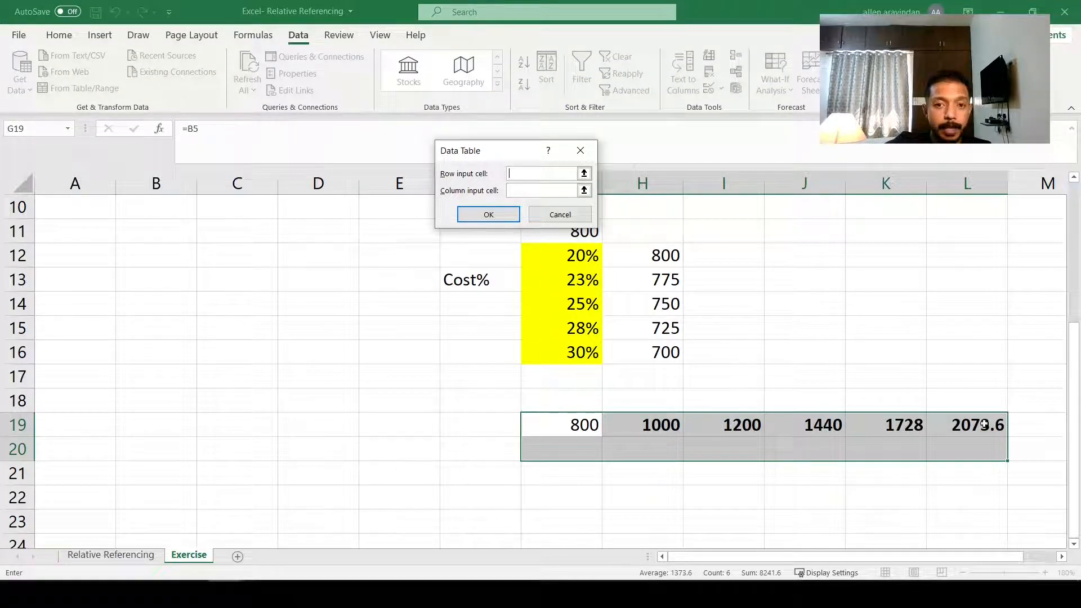
scroll(53, 380, "up", 3)
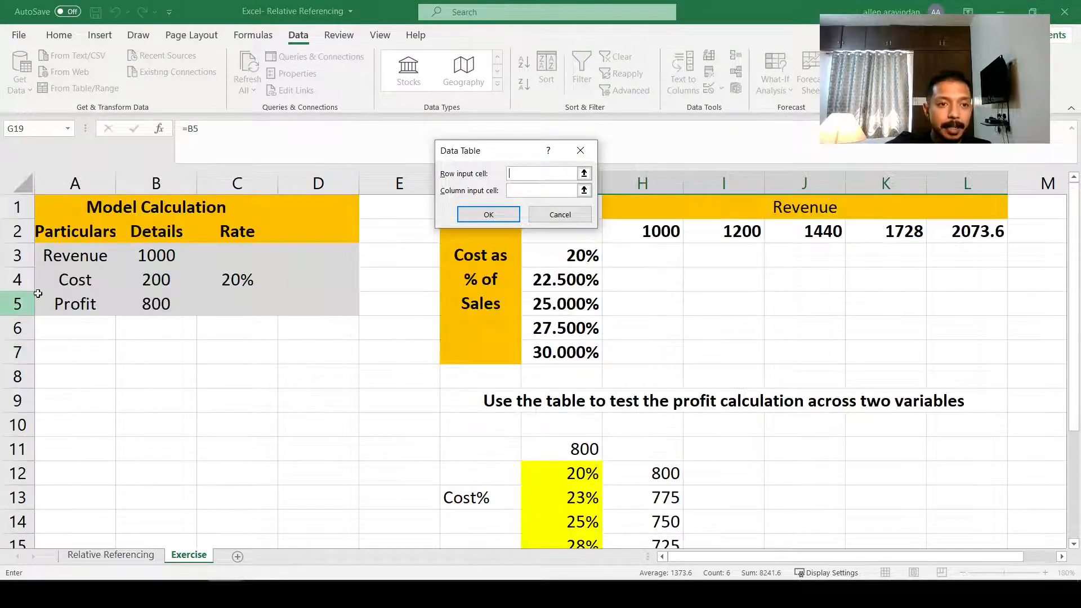
left_click(156, 255)
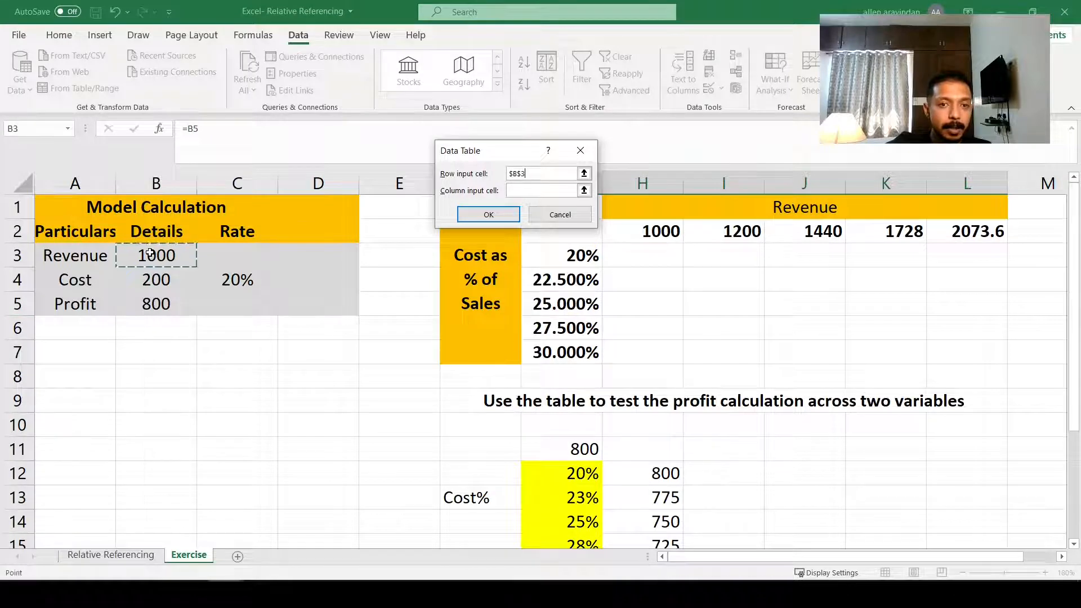
- Use the blank cell D20 as the column input cell, generate the data table for the revenue levels and inspect its result cells
left_click(548, 192)
scroll(541, 253, "down", 4)
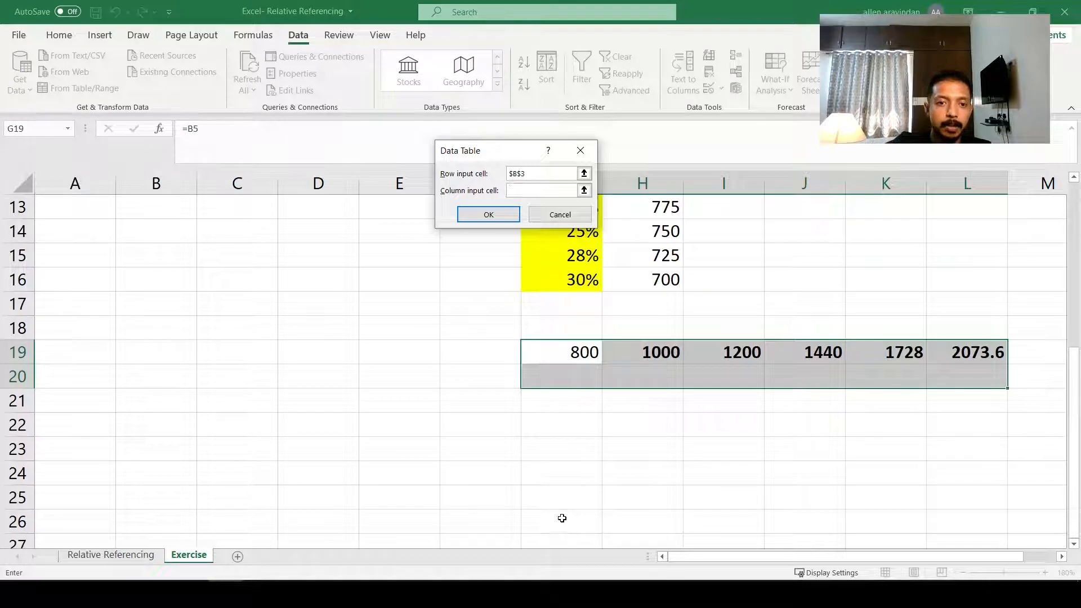
left_click(299, 367)
left_click(499, 219)
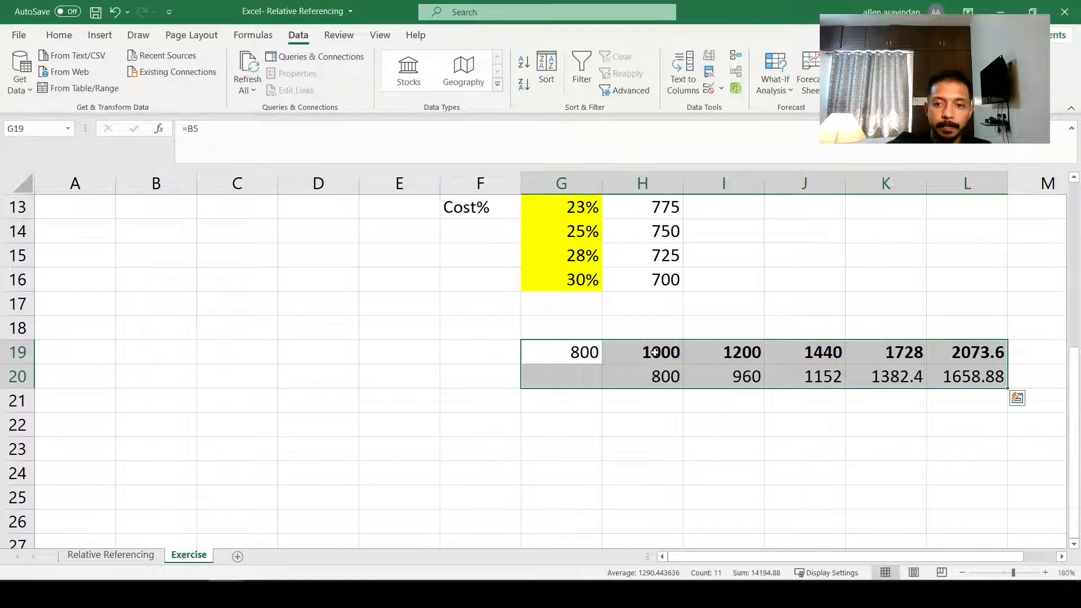
left_click(653, 382)
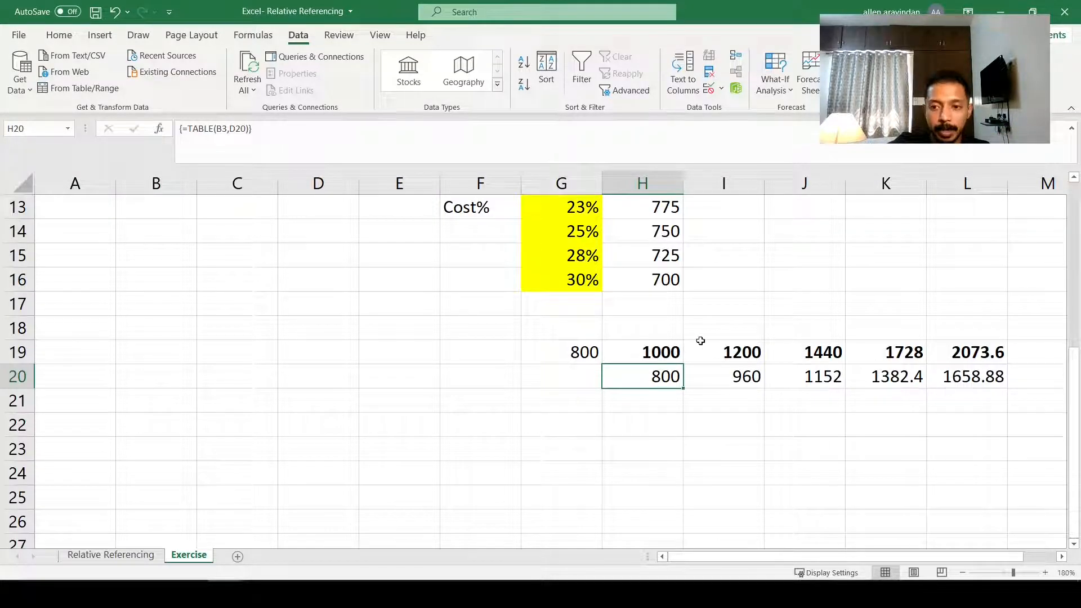
scroll(616, 339, "up", 1)
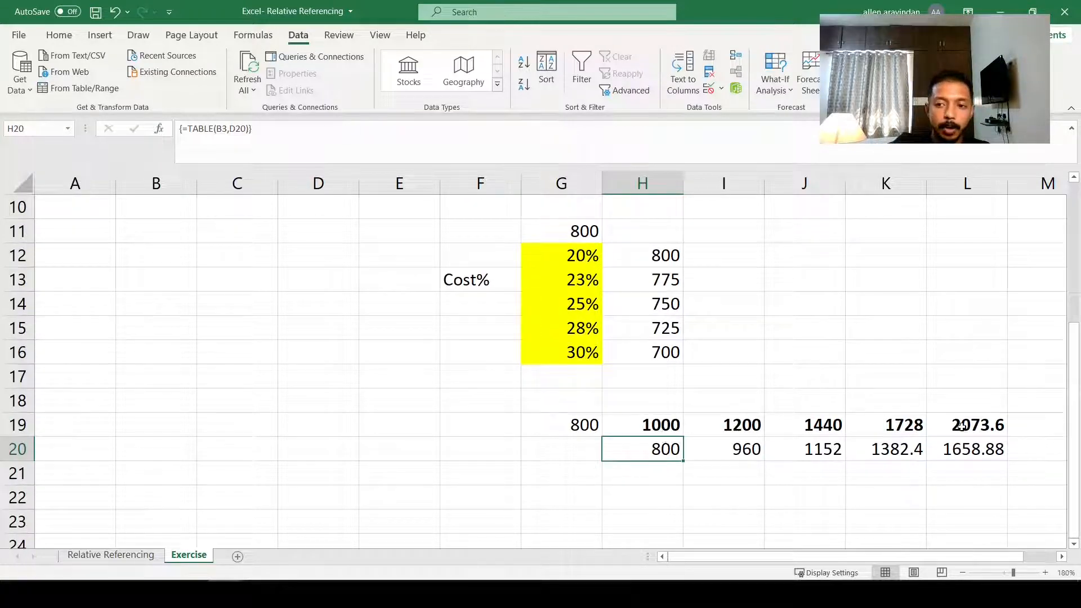
left_click(967, 452)
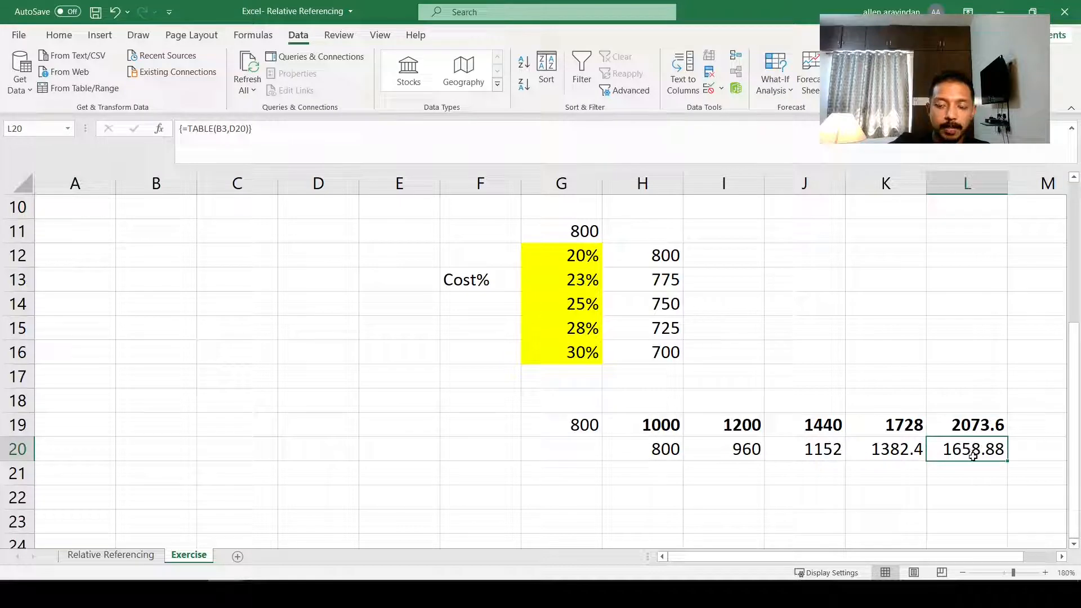
- Set the model's revenue in B3 to 1728 to check the profit in B5, and undo the change
left_click(904, 421)
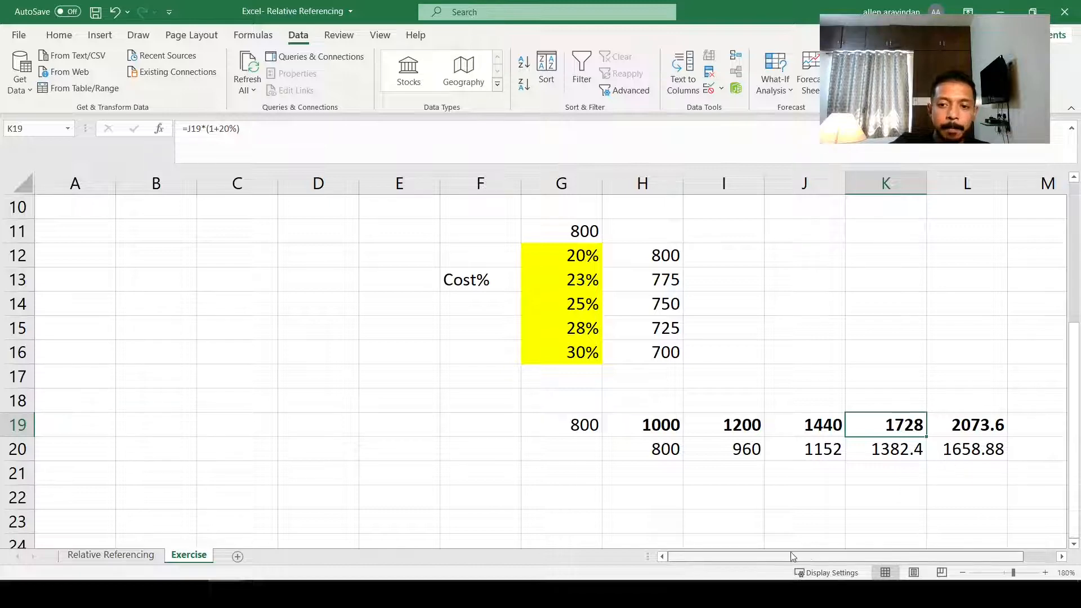
scroll(212, 316, "up", 3)
left_click(164, 254)
type("172")
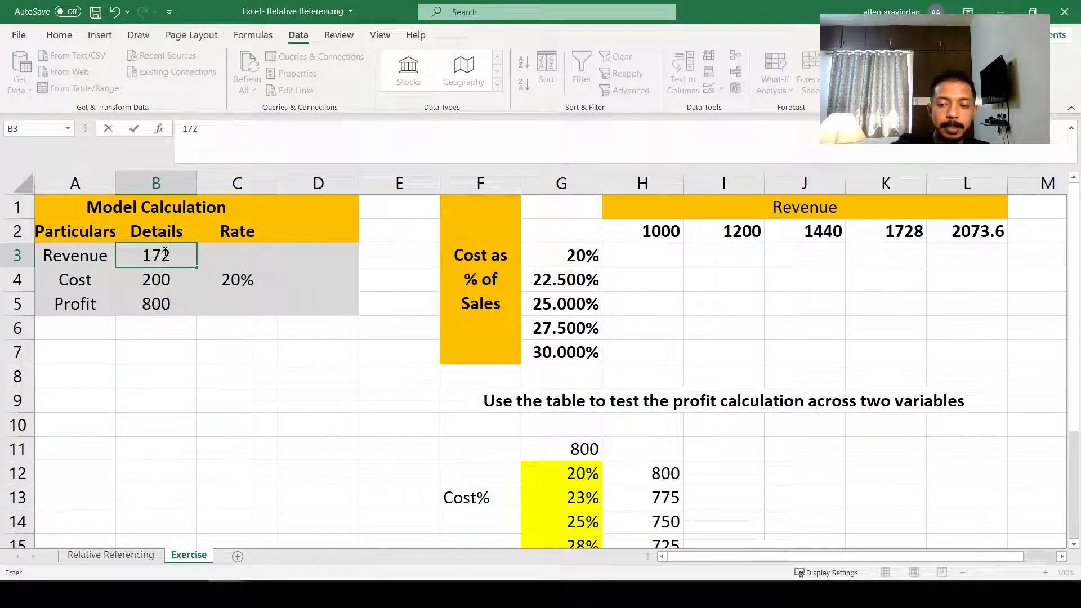
scroll(253, 268, "down", 4)
scroll(205, 324, "up", 4)
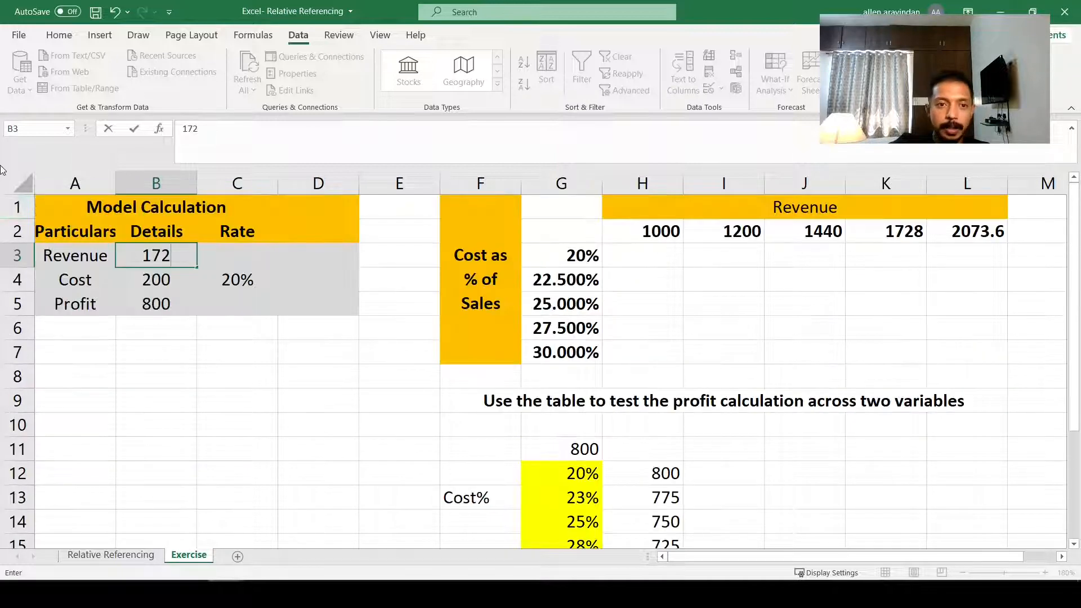
type("8")
key("Return")
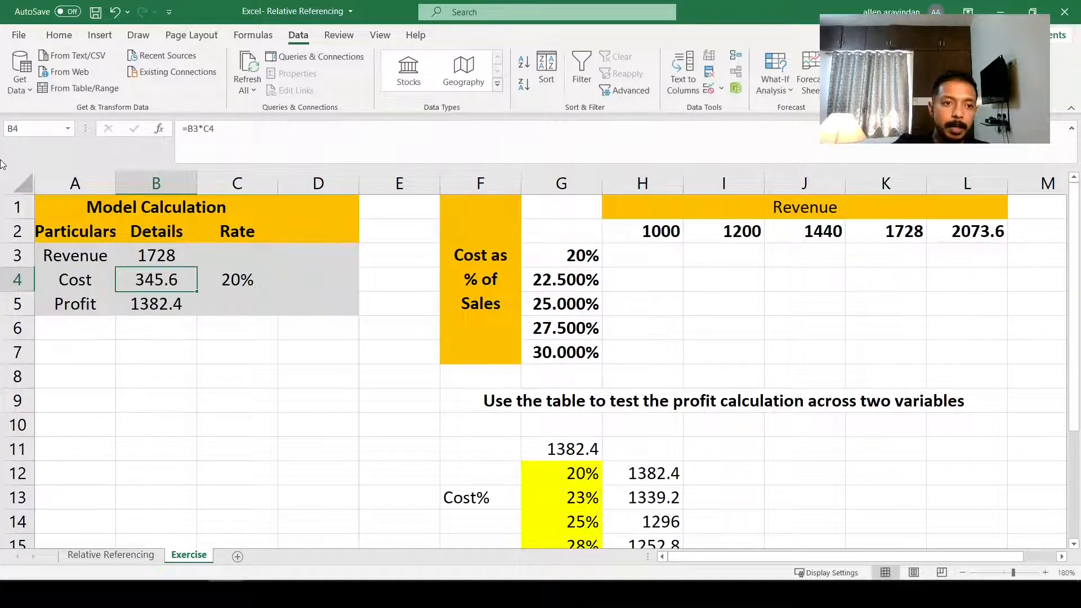
left_click(164, 302)
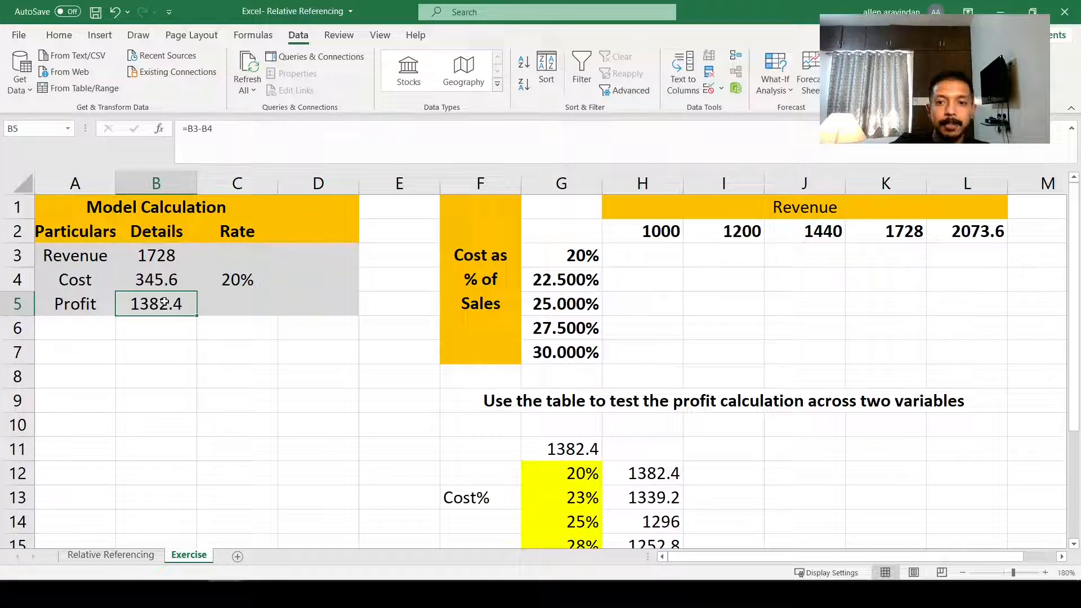
key("ctrl+z")
- Set the model's cost rate in C4 to 30% to check the profit in B5, and undo the change
scroll(526, 345, "down", 2)
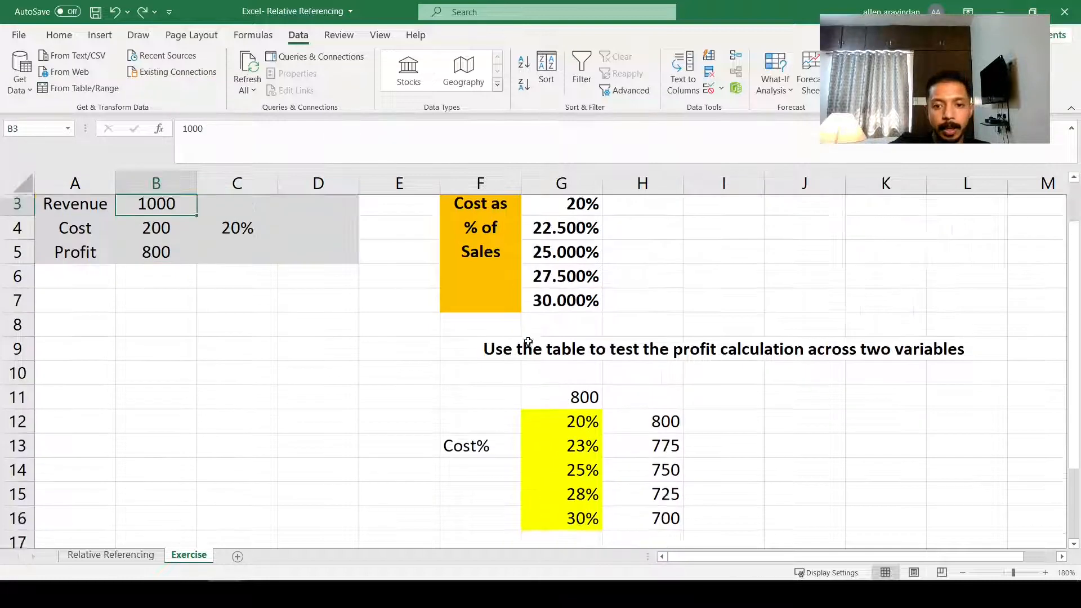
left_click(586, 432)
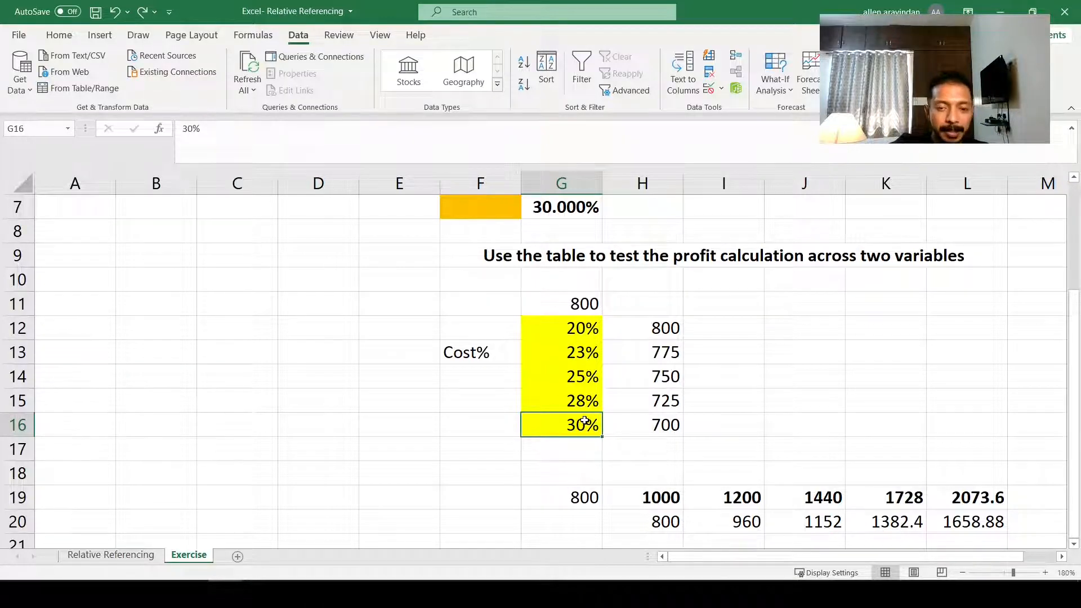
scroll(583, 419, "up", 2)
scroll(337, 304, "down", 1)
scroll(281, 293, "up", 1)
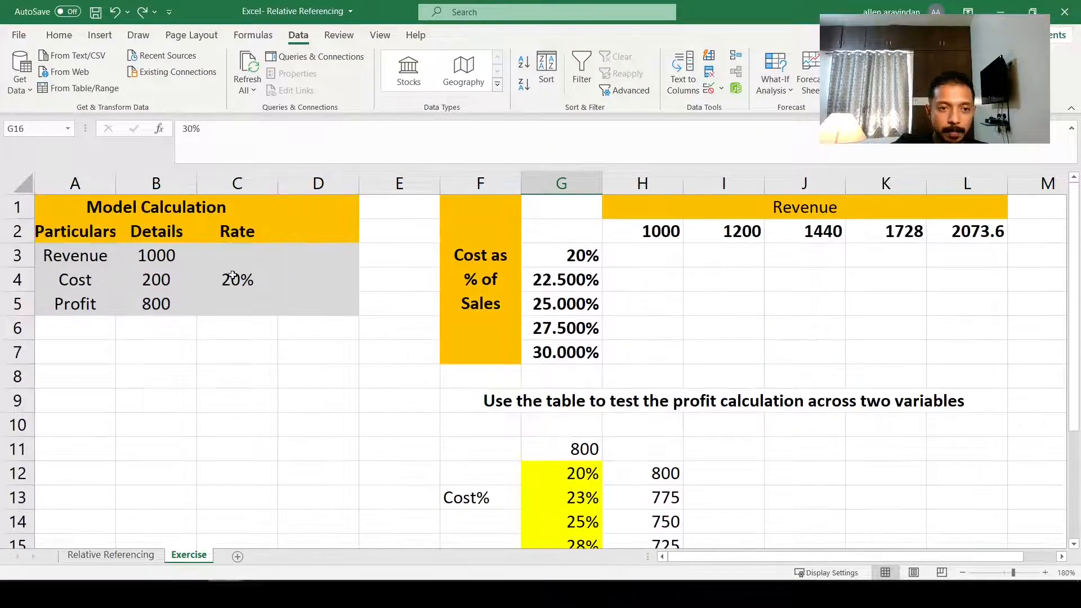
left_click(233, 276)
scroll(268, 299, "down", 2)
scroll(163, 379, "up", 2)
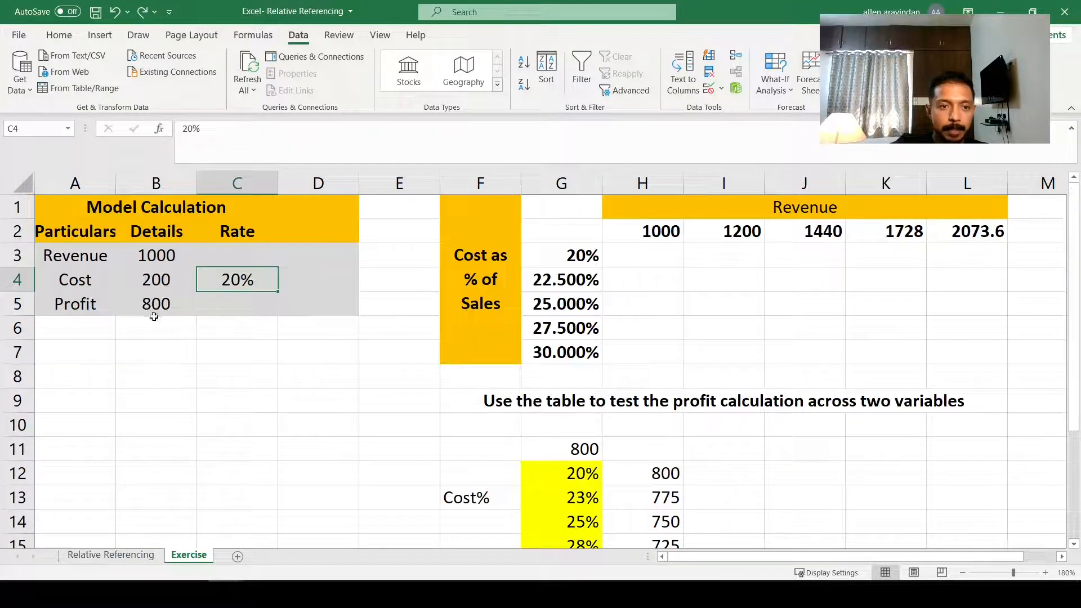
type("30")
key("Return")
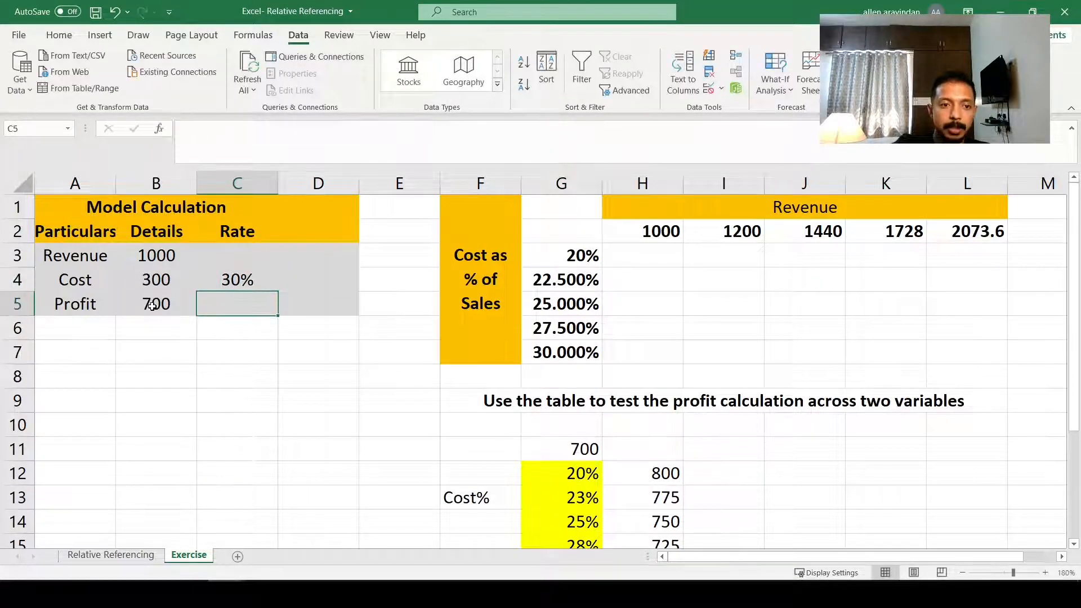
left_click(152, 306)
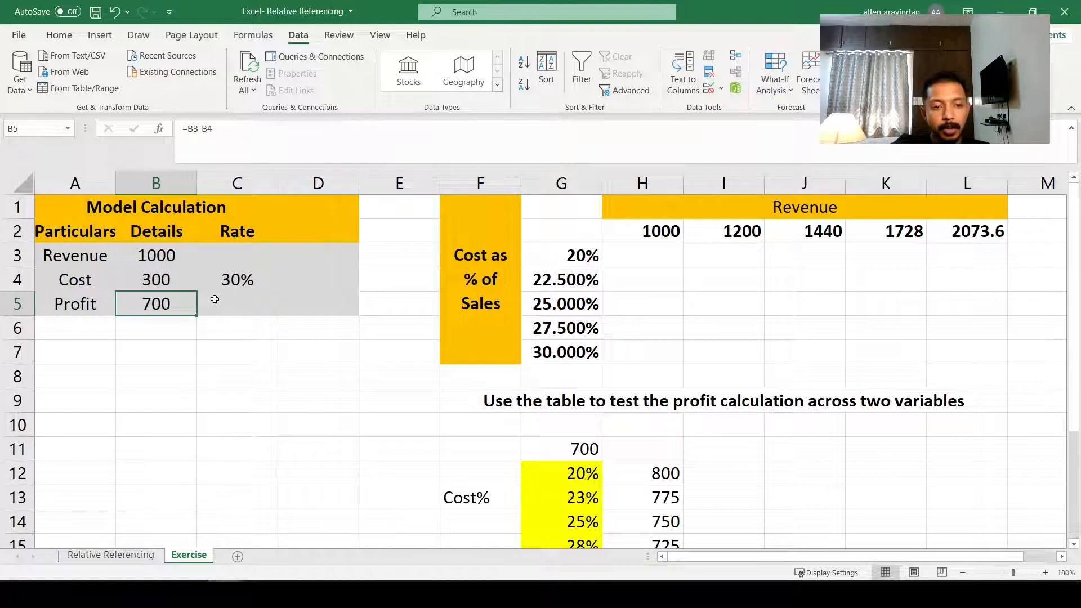
key("ctrl+z")
scroll(214, 299, "down", 3)
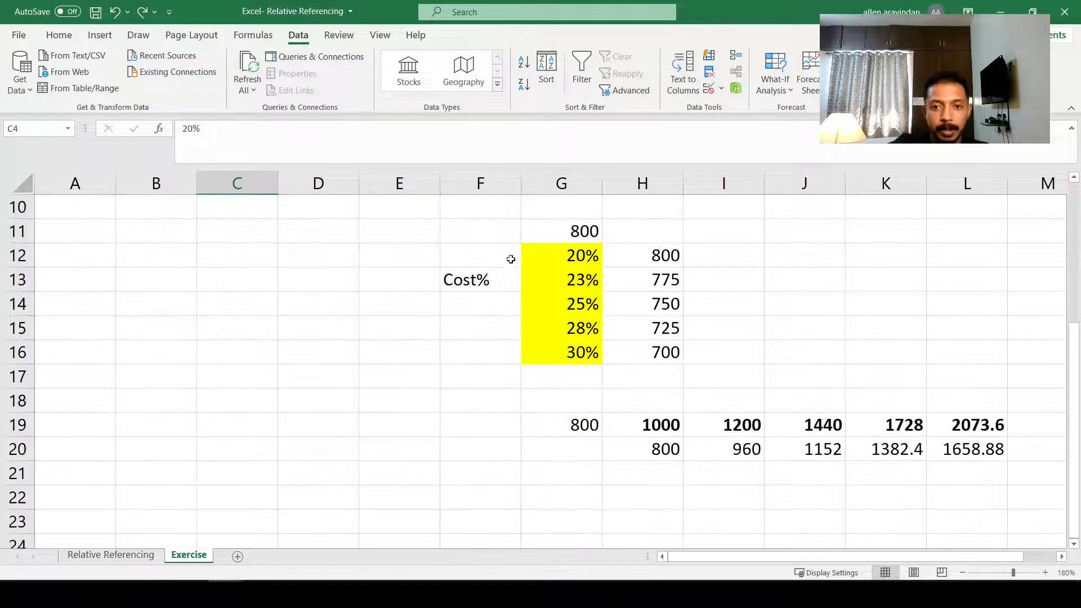